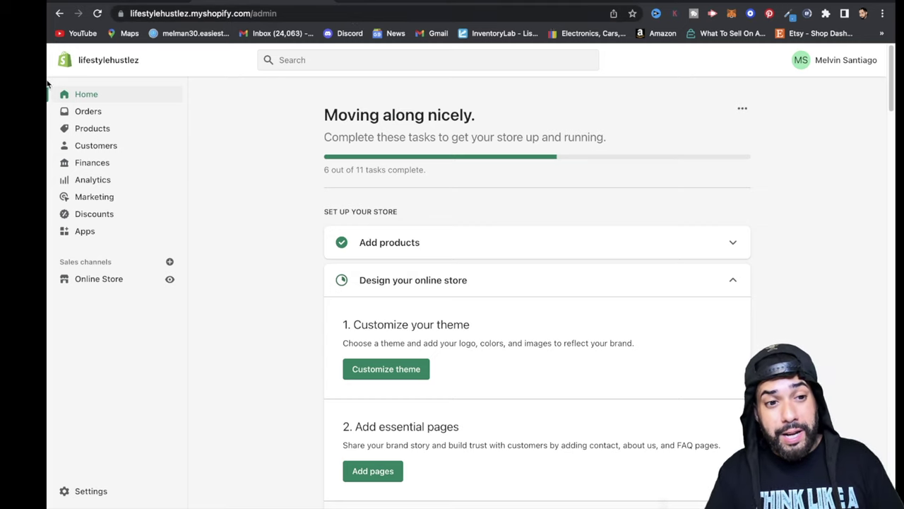
Open the store's installed apps, switch to the Shopify App Store and search for printful.
click(85, 231)
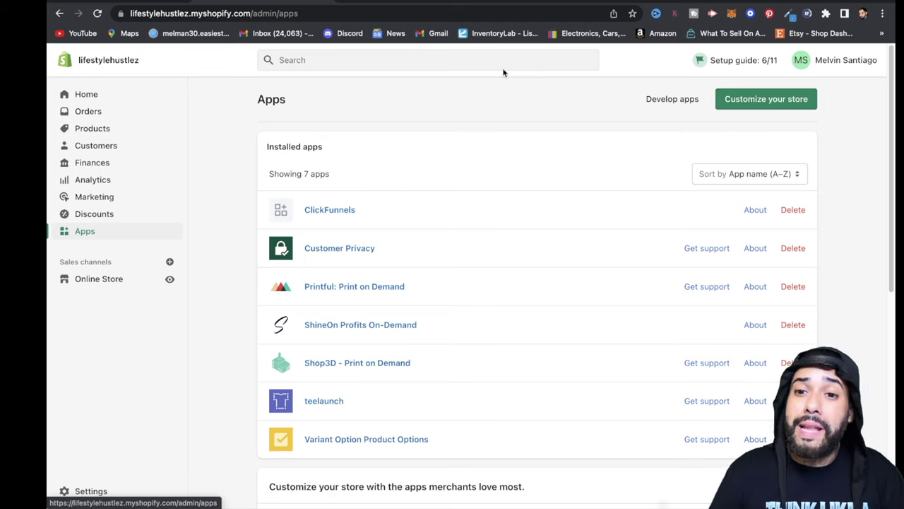
click(389, 4)
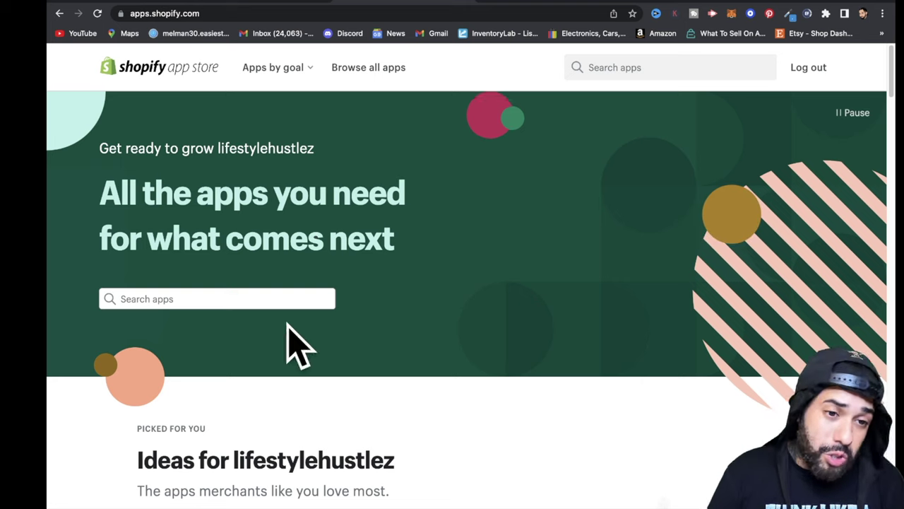
click(149, 300)
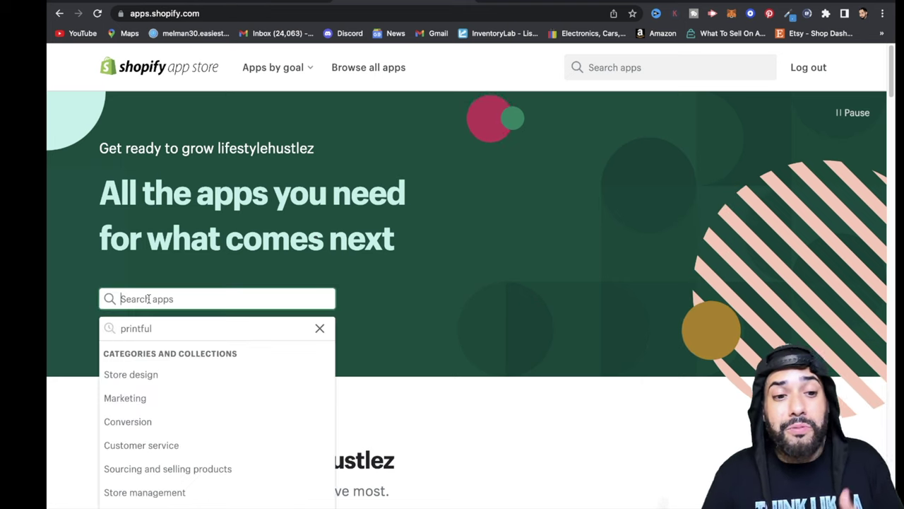
click(172, 329)
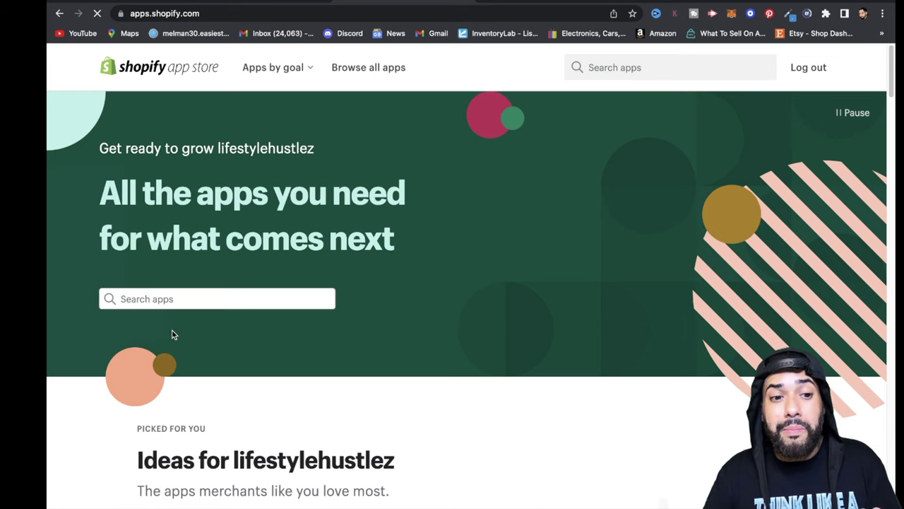
Look through the print-on-demand apps in the search results and open the Printful: Print on Demand listing.
scroll(347, 375, down, 1)
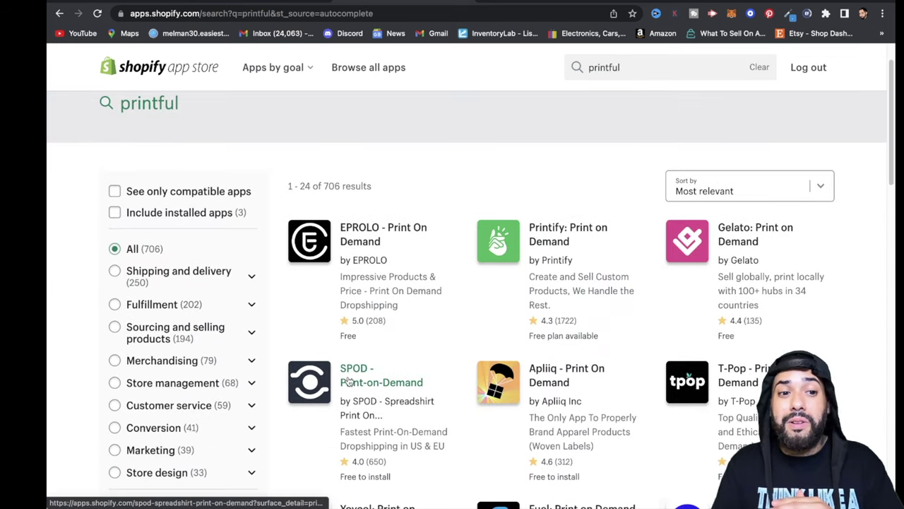
scroll(428, 431, down, 5)
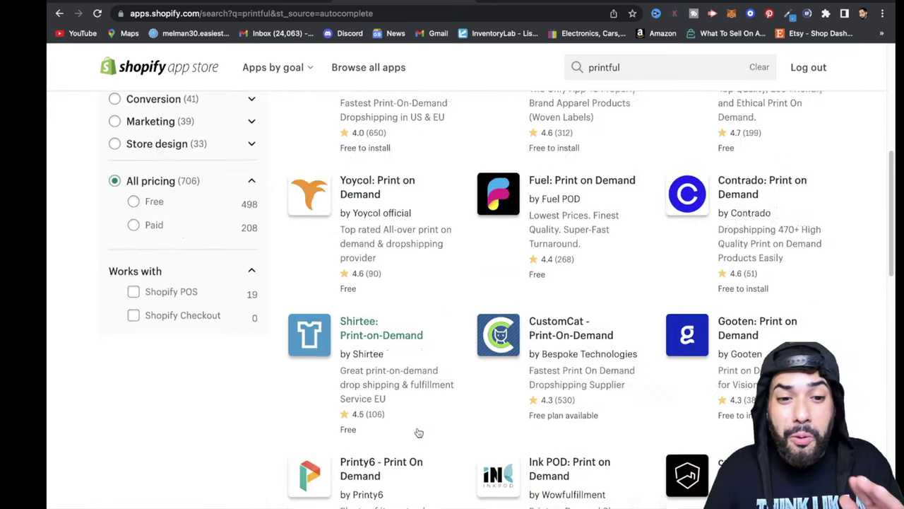
scroll(418, 432, down, 6)
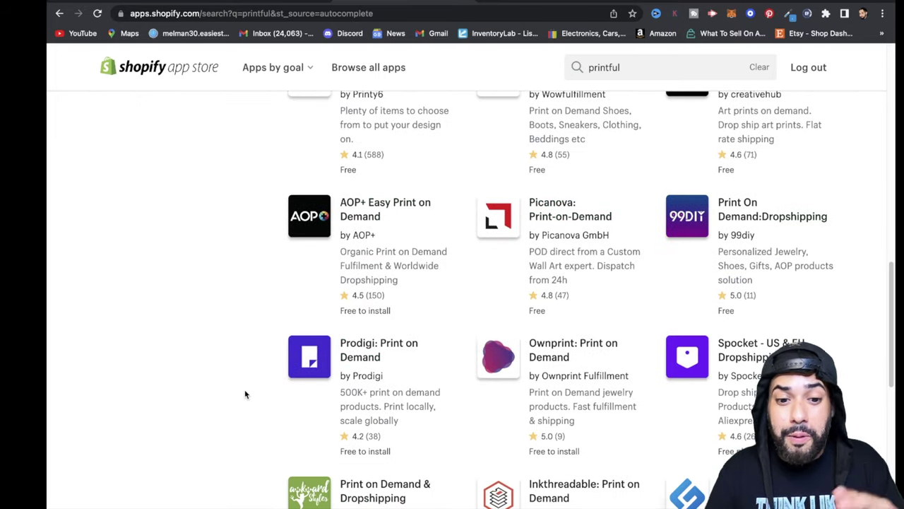
scroll(245, 394, up, 7)
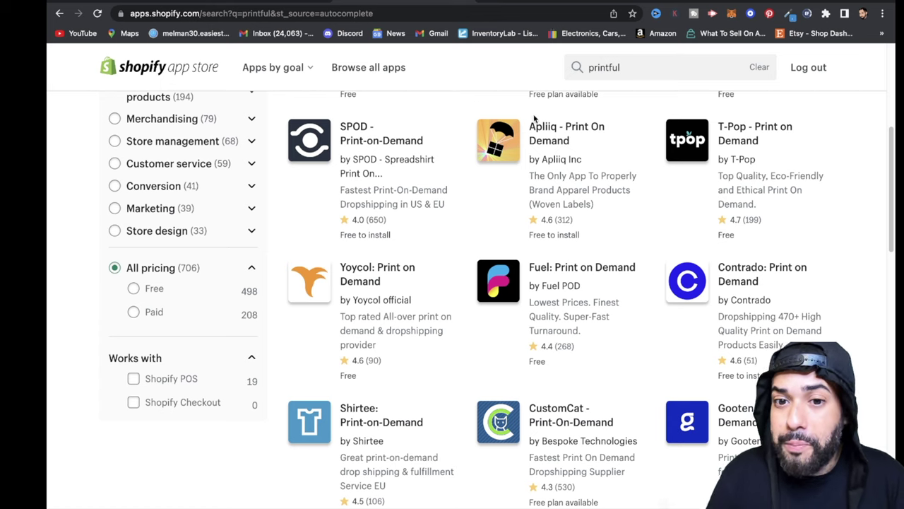
click(642, 71)
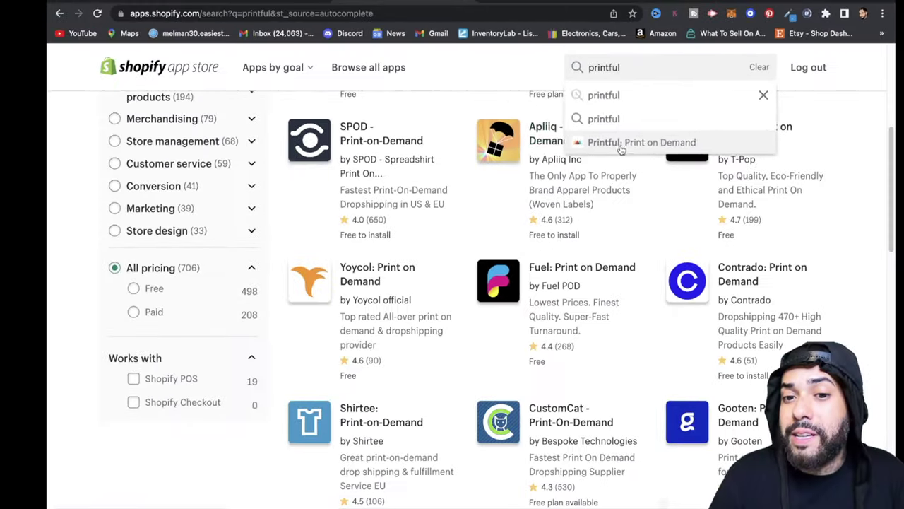
click(620, 143)
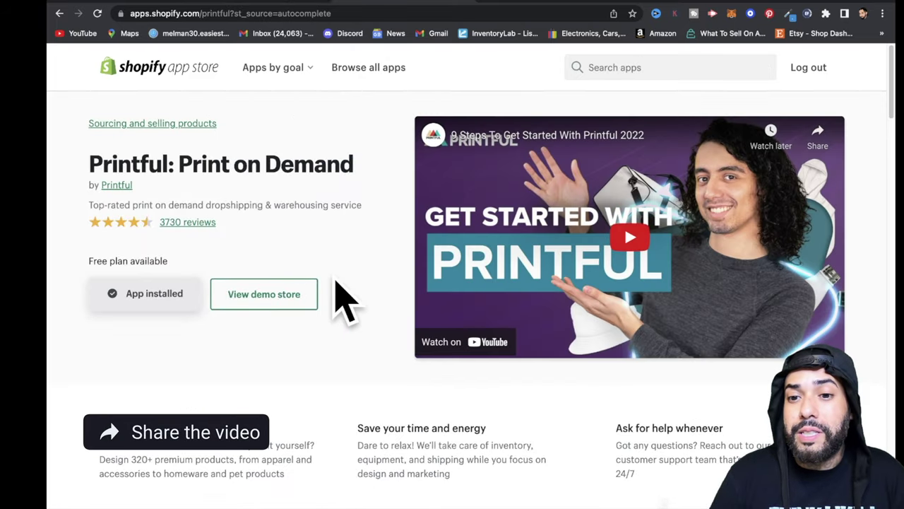
click(140, 303)
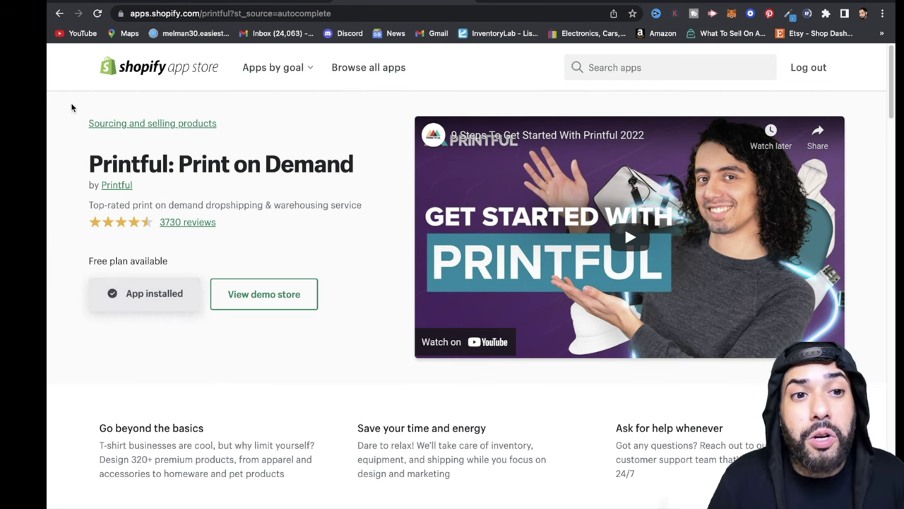
Return to the store's installed apps, open Printful: Print on Demand and start adding a product to the store.
key(super+bracketleft)
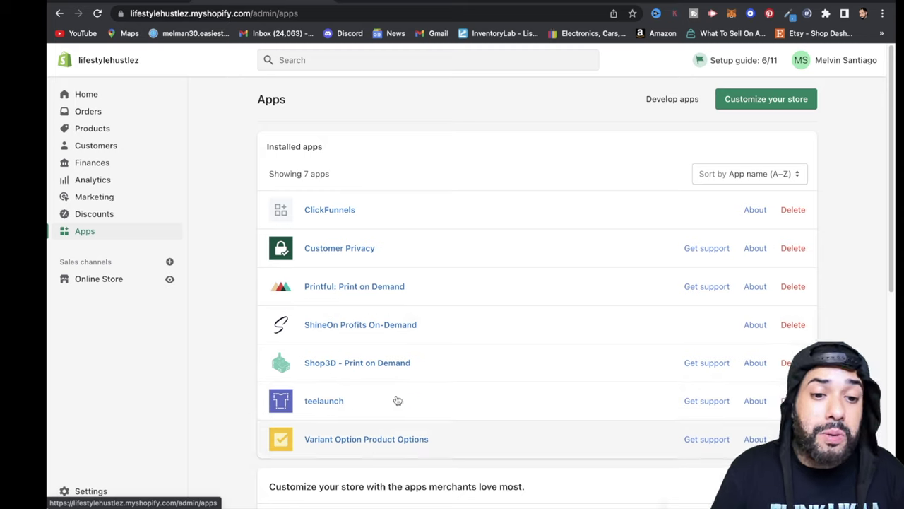
click(330, 291)
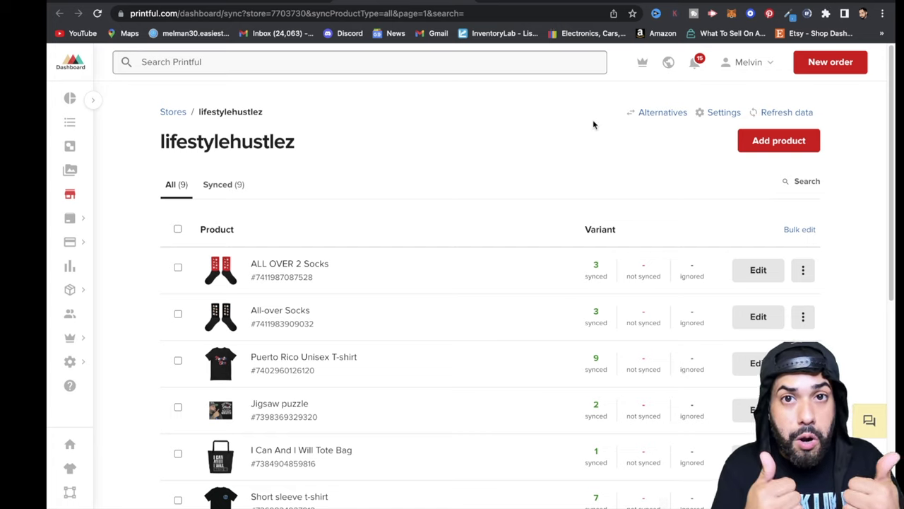
click(786, 149)
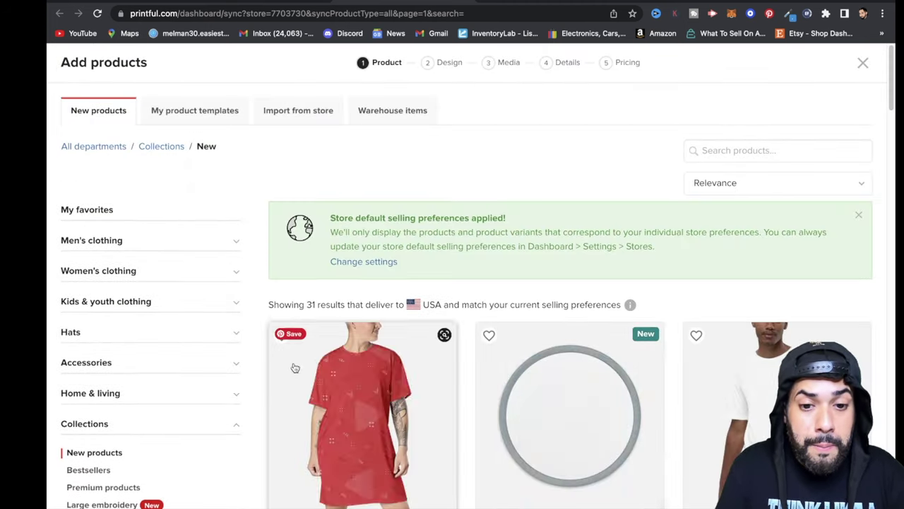
Browse the product categories and show the Socks category under Accessories.
scroll(210, 293, down, 2)
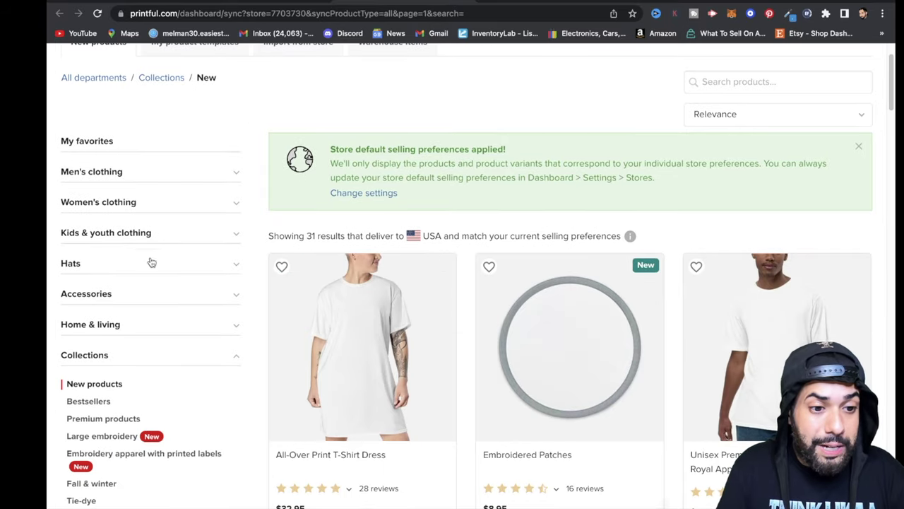
scroll(209, 325, down, 3)
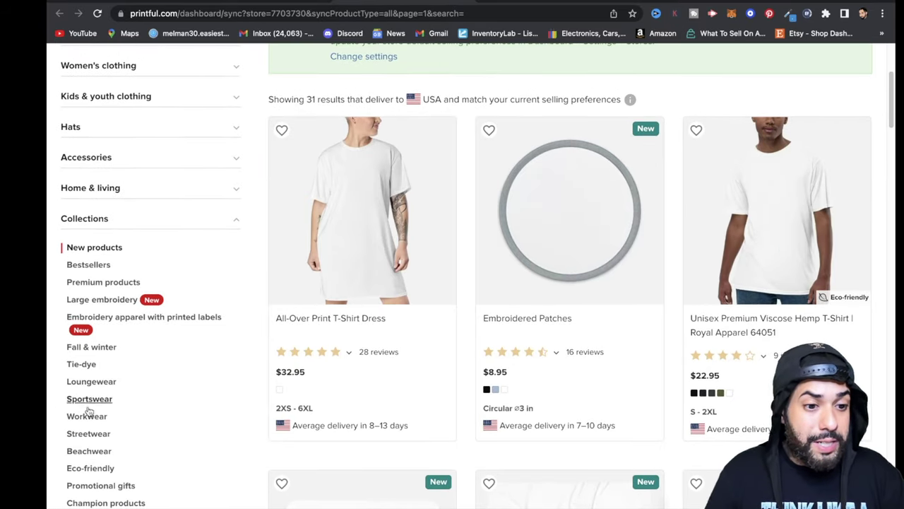
scroll(72, 360, down, 2)
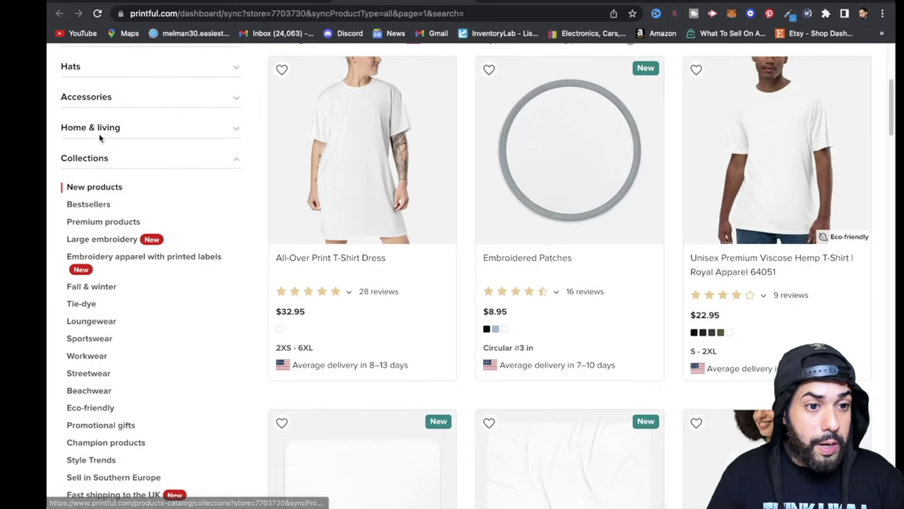
click(232, 99)
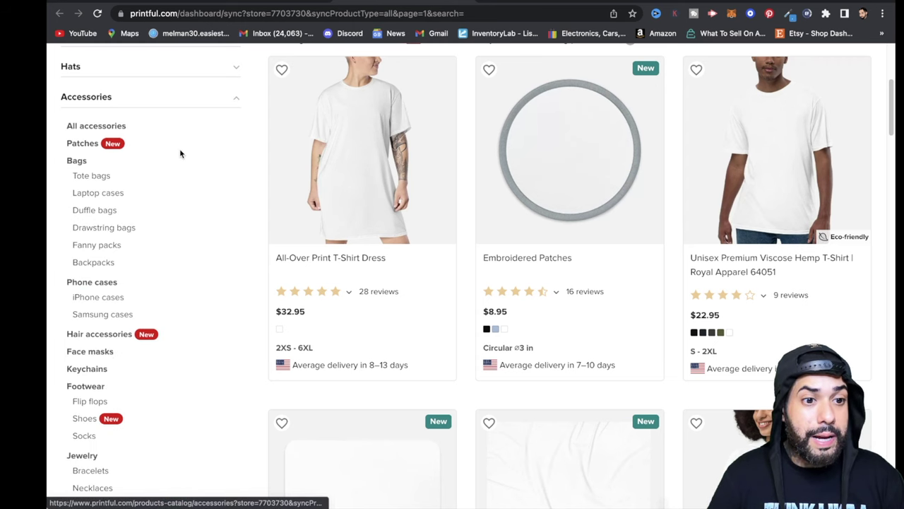
scroll(67, 395, down, 2)
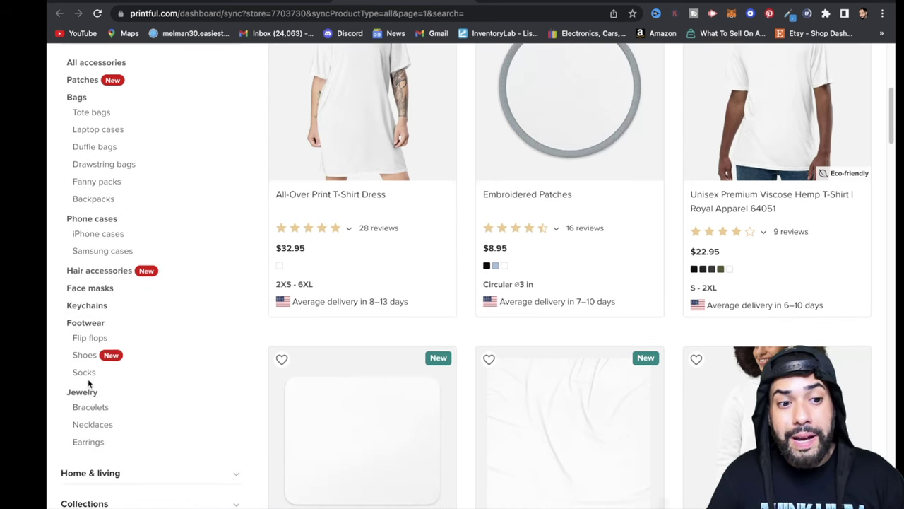
click(89, 380)
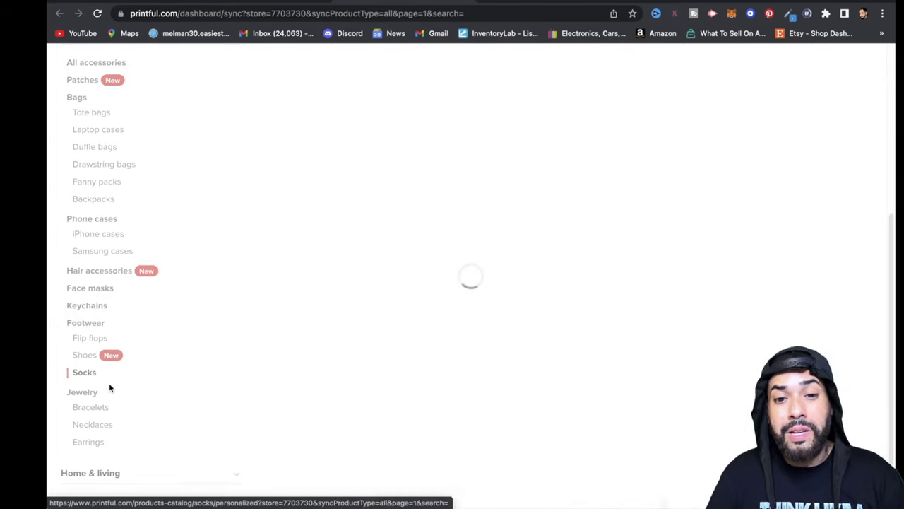
Choose the Black Foot Sublimated Socks for the design and view their product info and print file templates.
scroll(341, 304, up, 3)
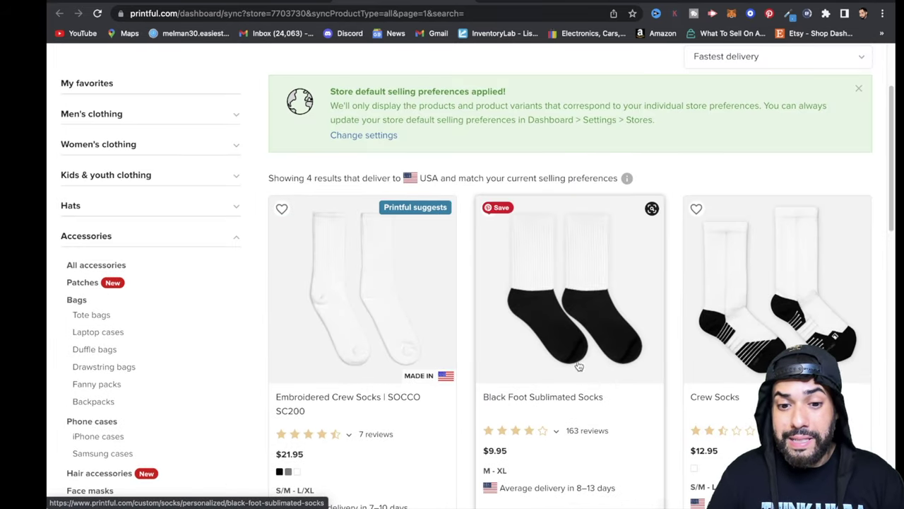
click(585, 406)
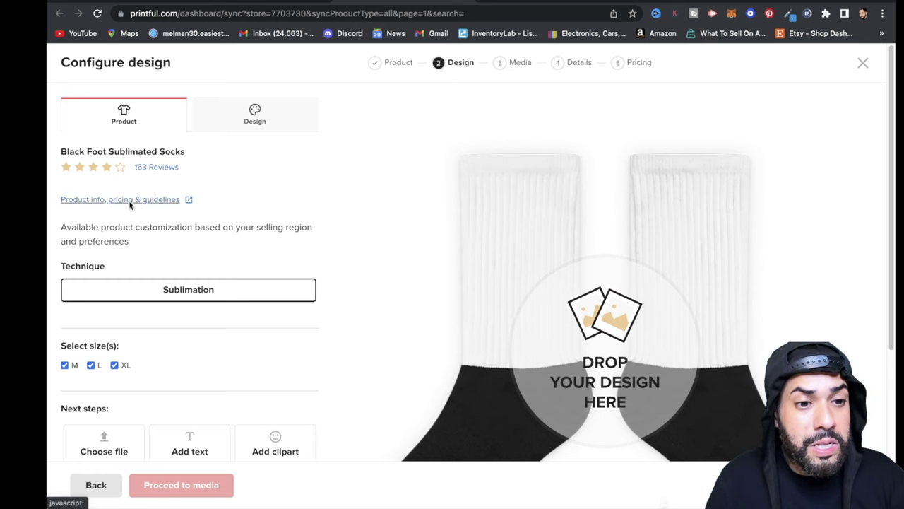
click(128, 200)
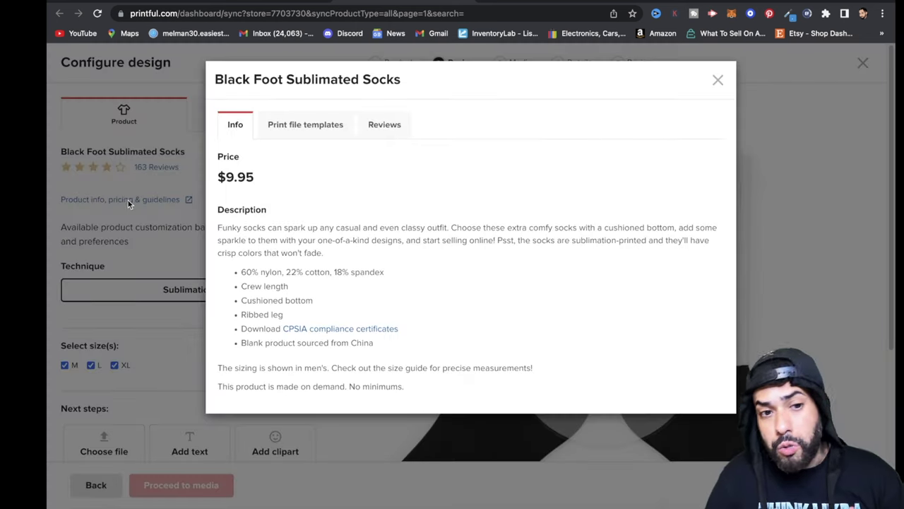
click(286, 134)
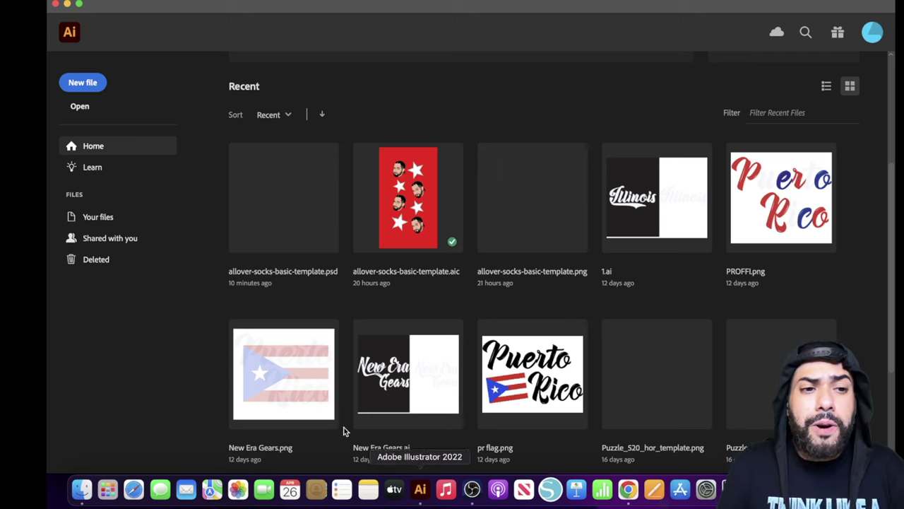
In Illustrator, open allover-socks-basic-template.psd from the Basic template folder inside Downloads/socks, converting layers to objects, and check its properties and layers.
click(82, 111)
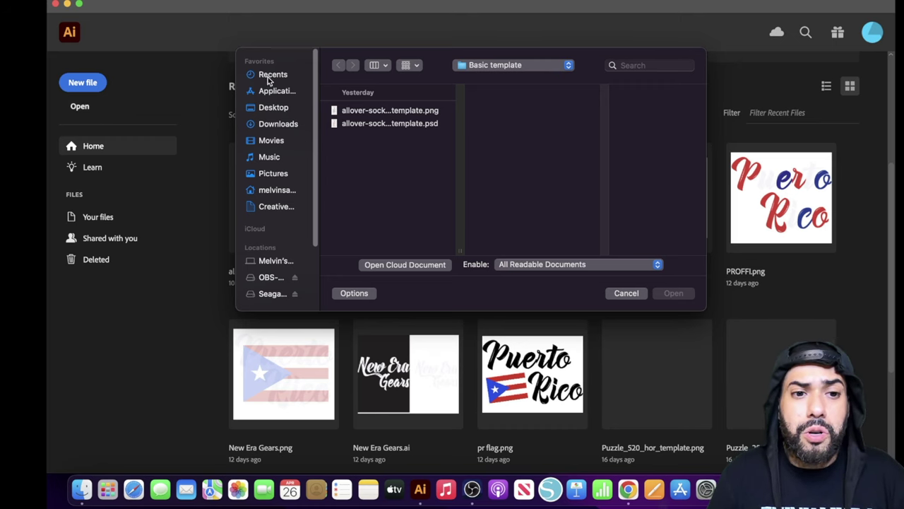
click(277, 126)
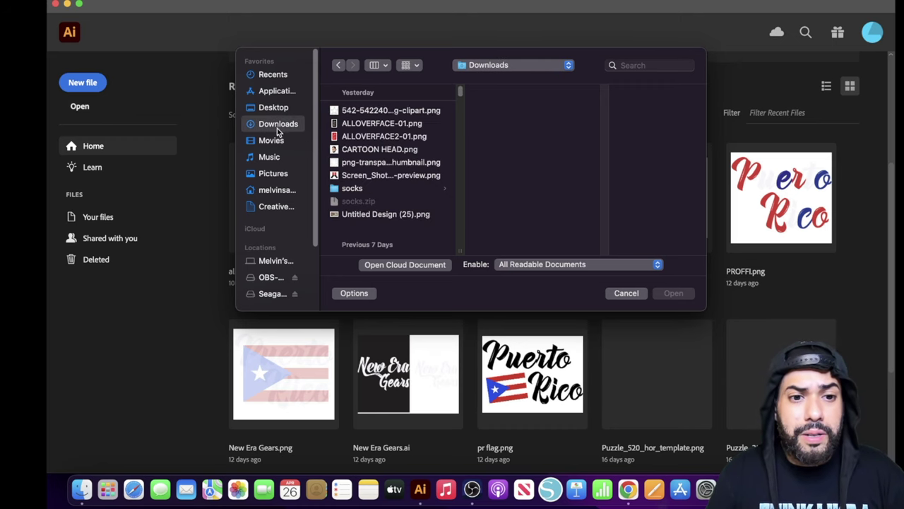
click(353, 189)
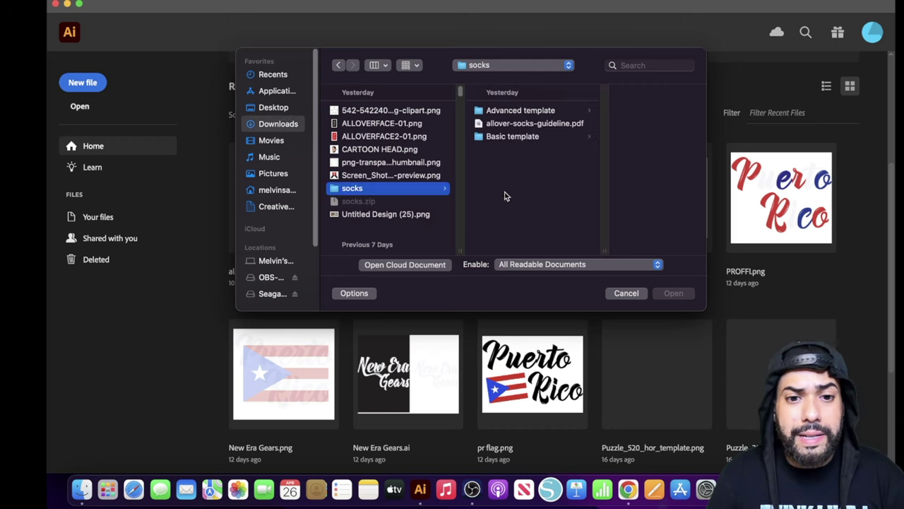
click(516, 138)
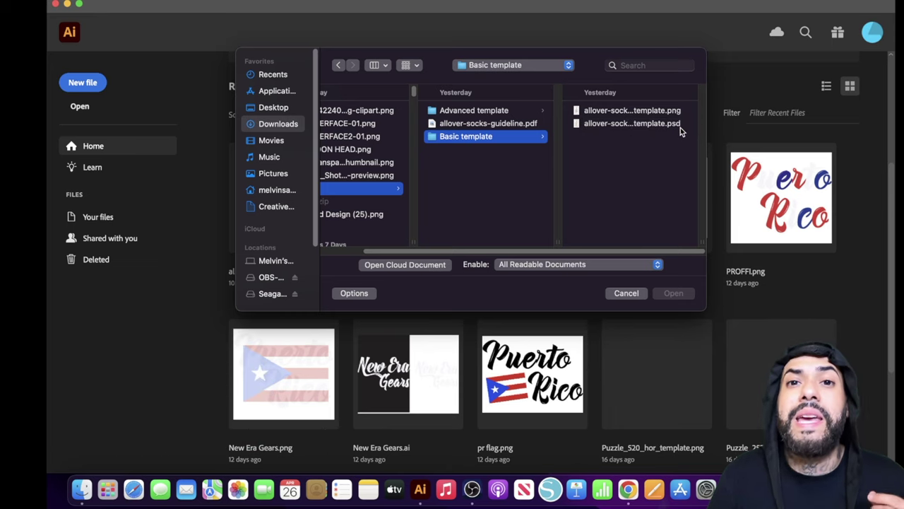
click(662, 124)
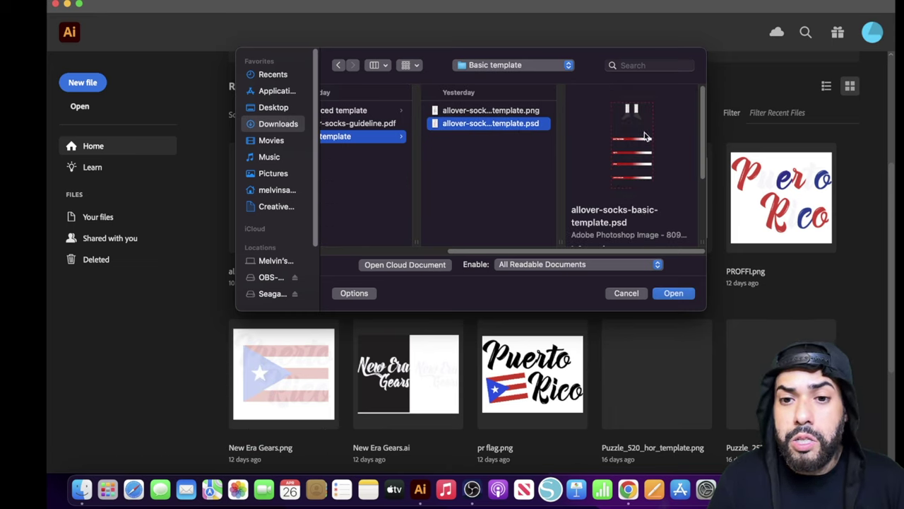
click(673, 293)
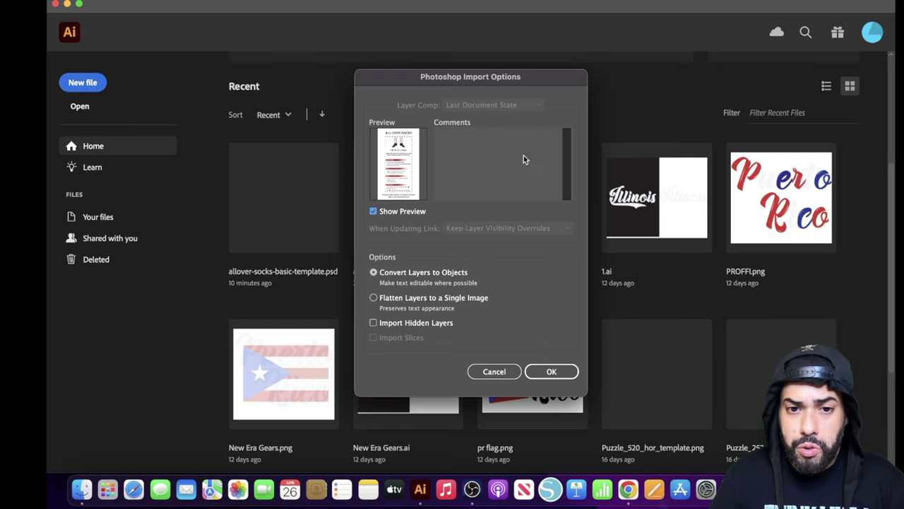
click(545, 365)
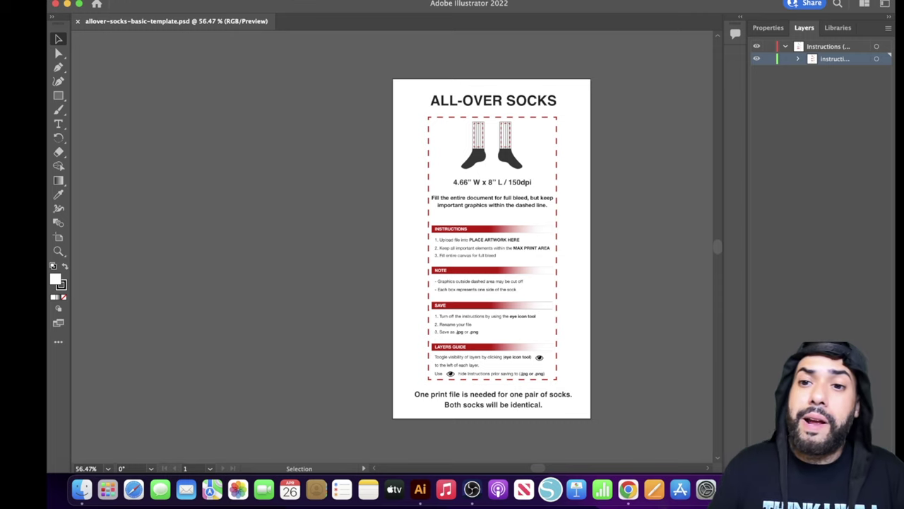
click(768, 28)
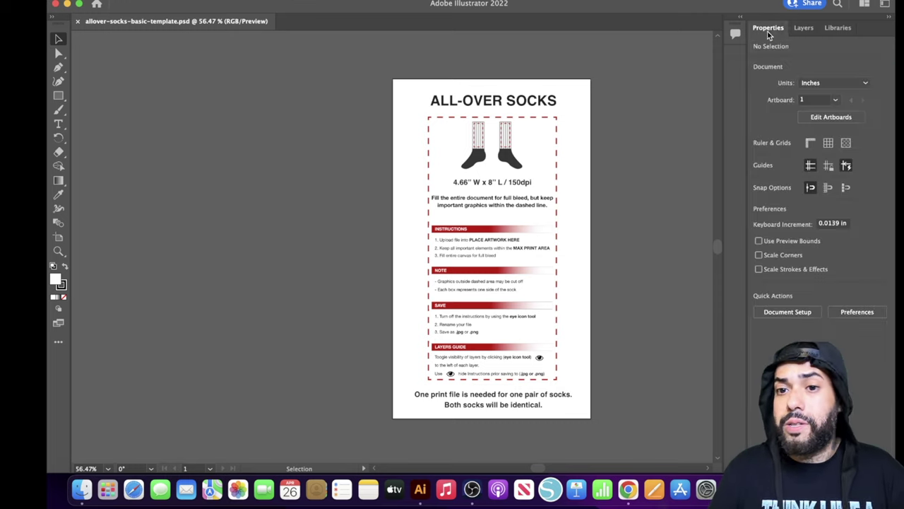
click(804, 28)
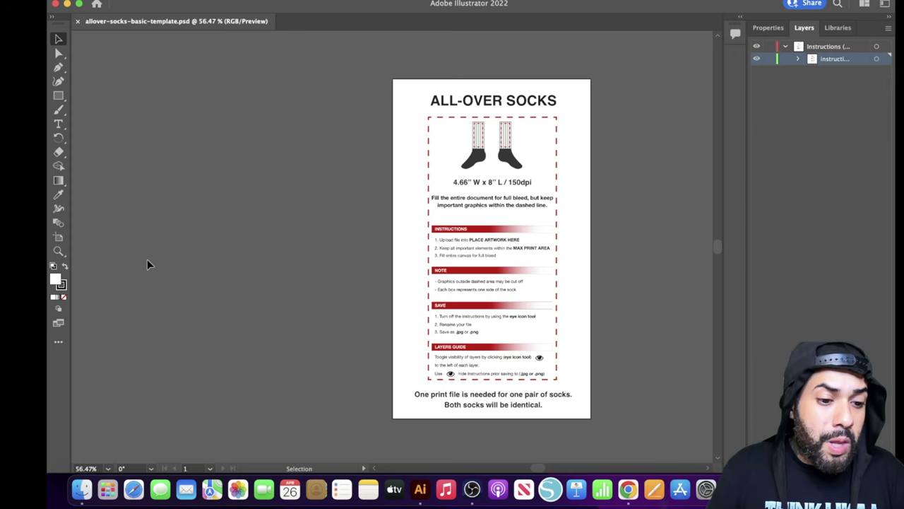
In the browser, review Fiverr's "cartoon head" gigs with the maximum budget set to $5.
click(82, 489)
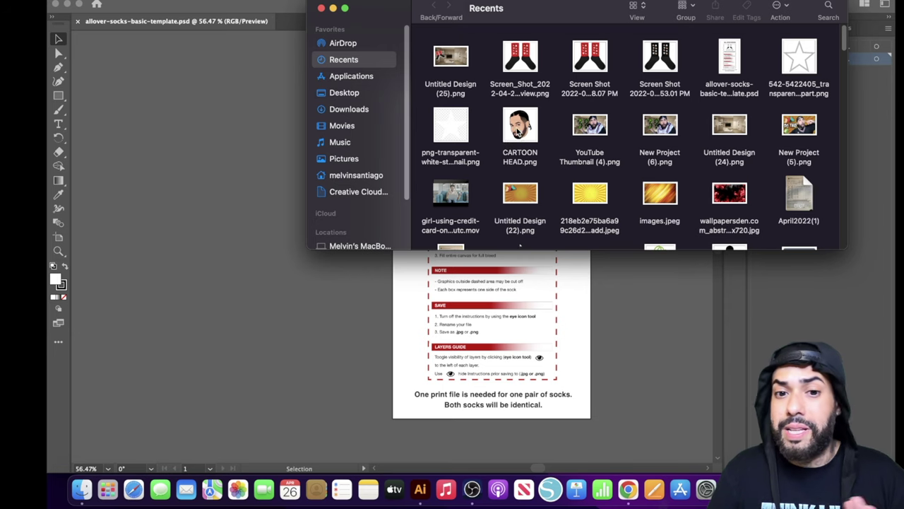
click(632, 489)
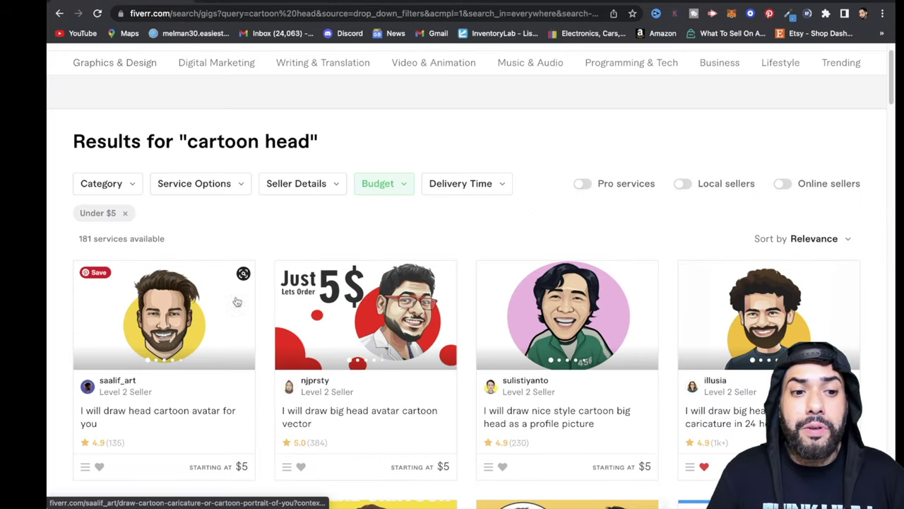
scroll(219, 137, up, 1)
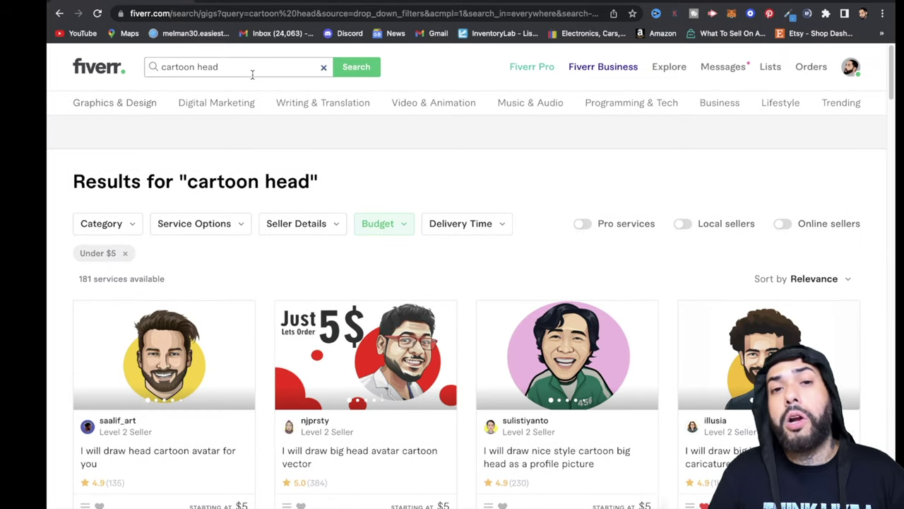
click(407, 227)
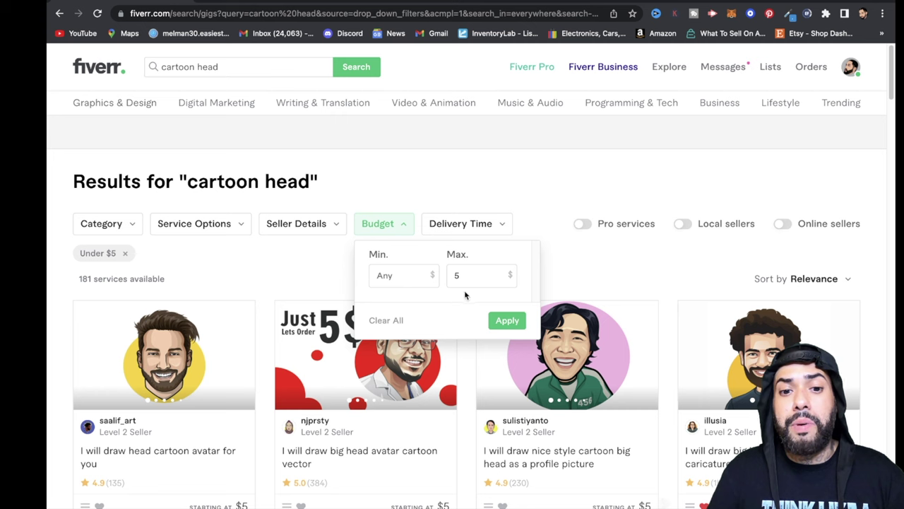
click(507, 320)
scroll(539, 286, down, 3)
scroll(532, 428, down, 2)
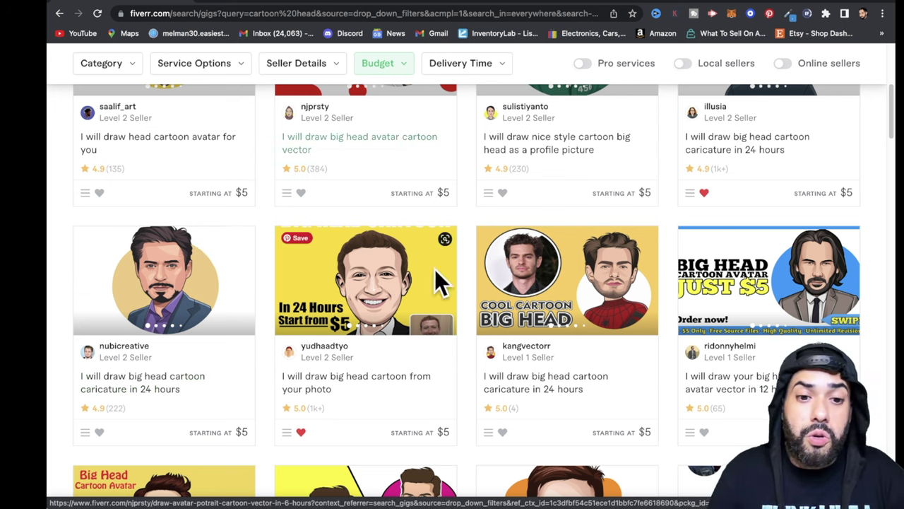
scroll(435, 270, up, 5)
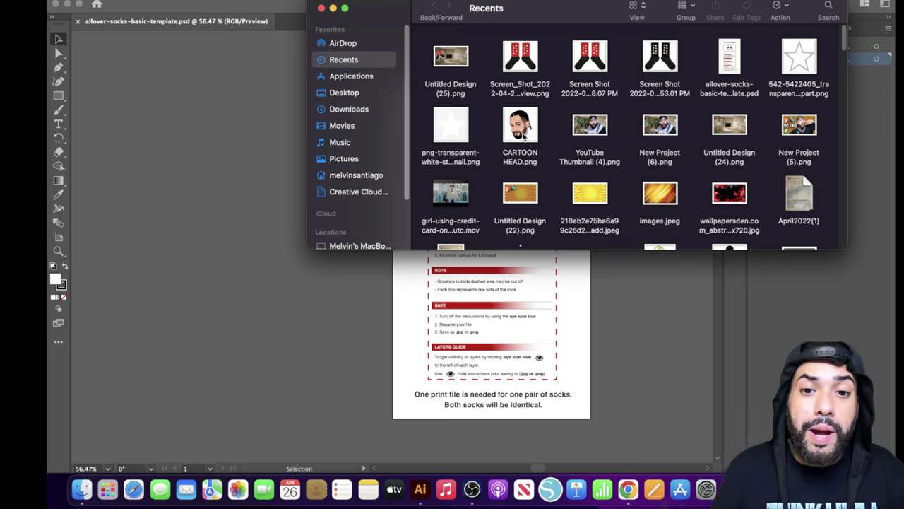
Place CARTOON HEAD.png from Finder's Recents on the Illustrator sock template, scaled to about 1.49 in, in the dashed area's upper-left corner.
drag(527, 129, 436, 250)
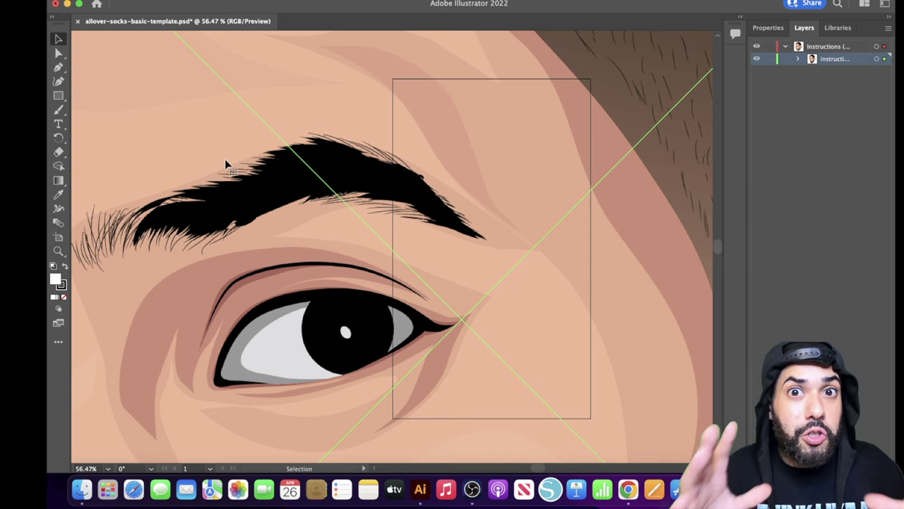
drag(124, 75, 203, 142)
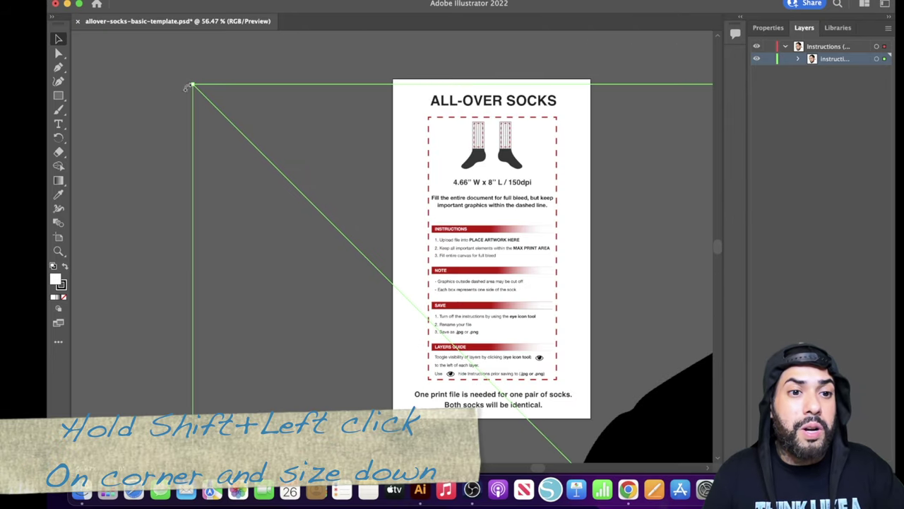
drag(187, 88, 503, 420)
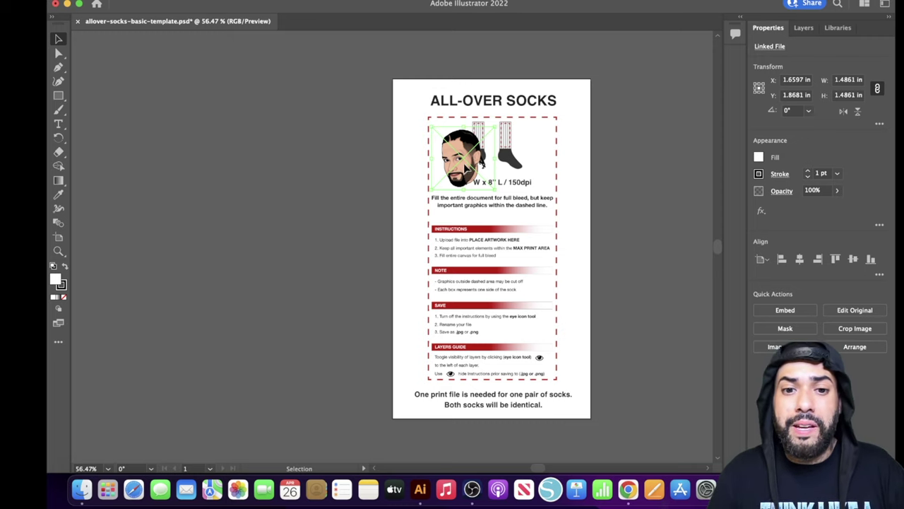
mouse_move(466, 169)
mouse_down()
mouse_move(485, 164)
mouse_move(460, 163)
mouse_move(491, 257)
mouse_move(447, 196)
mouse_move(485, 164)
mouse_move(470, 220)
mouse_move(463, 170)
mouse_up()
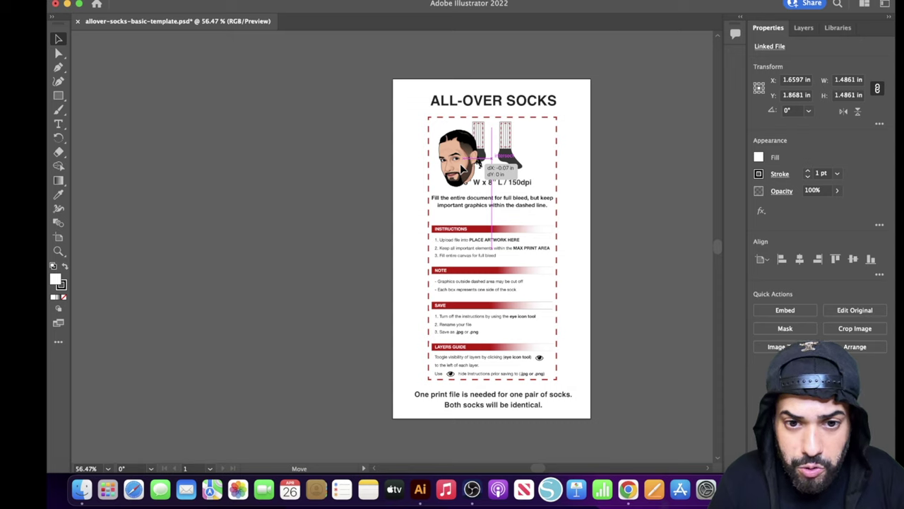
drag(463, 169, 464, 170)
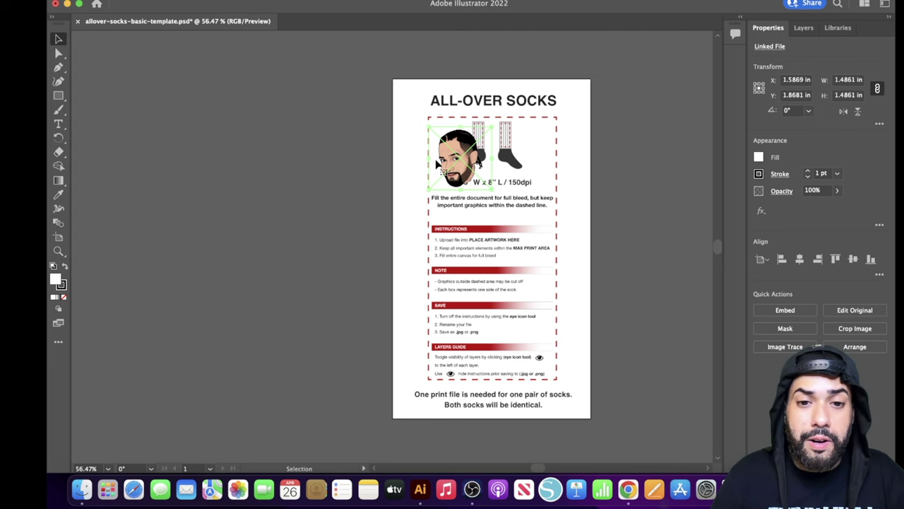
Place the outlined star PNG from Finder's Recents on the template, scaled to about 1.39 in, beside the cartoon head.
key(super+shift+p)
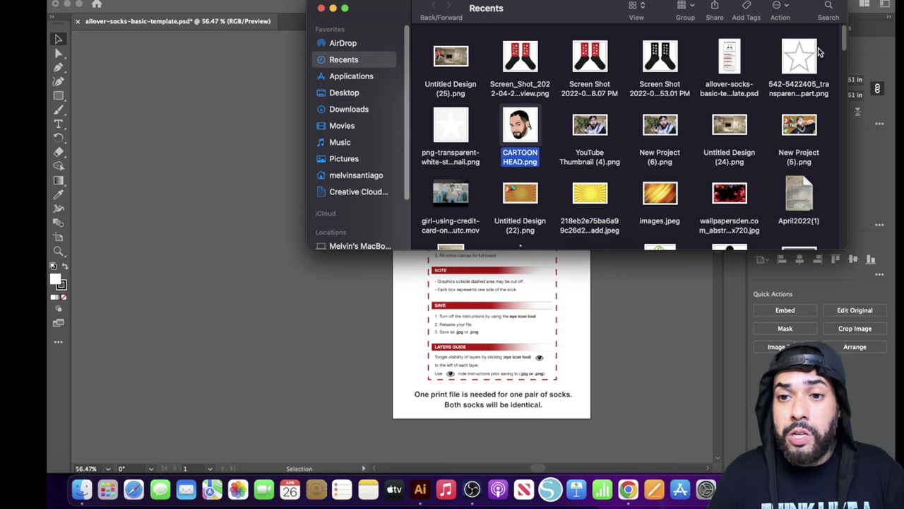
drag(799, 58, 334, 284)
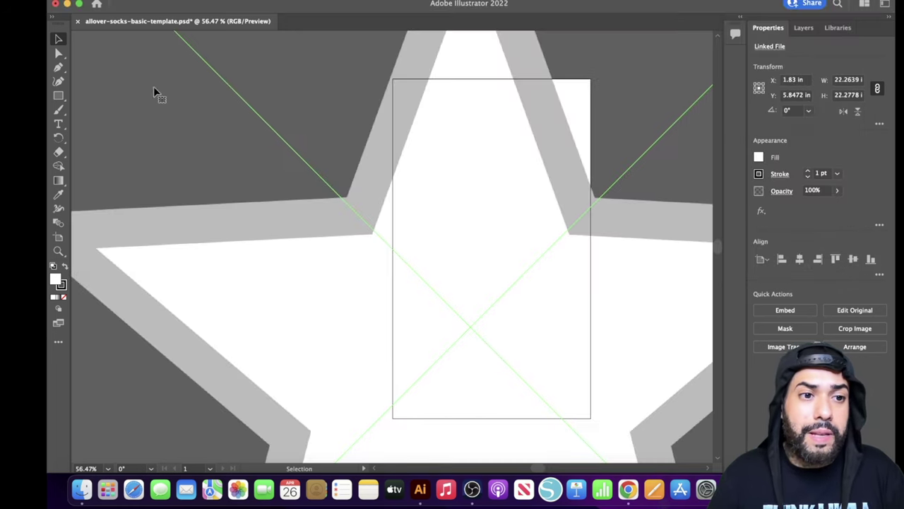
drag(155, 89, 172, 76)
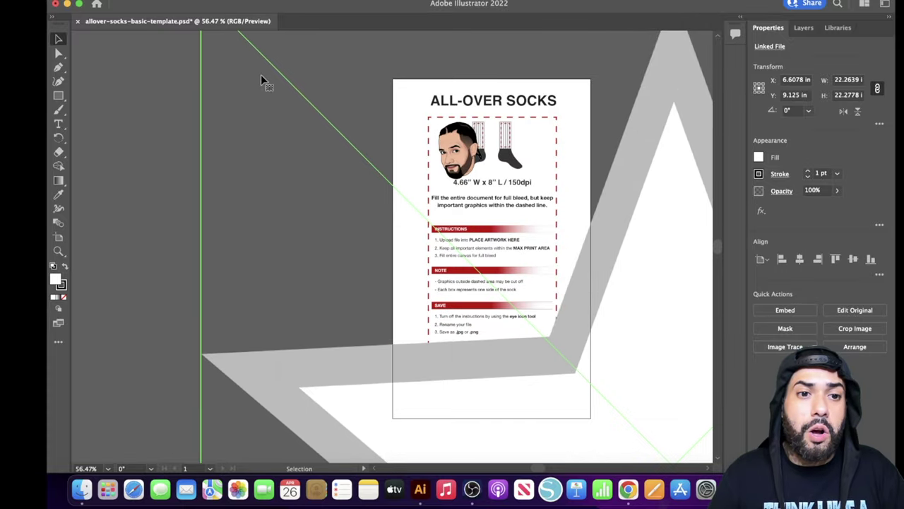
drag(260, 74, 618, 100)
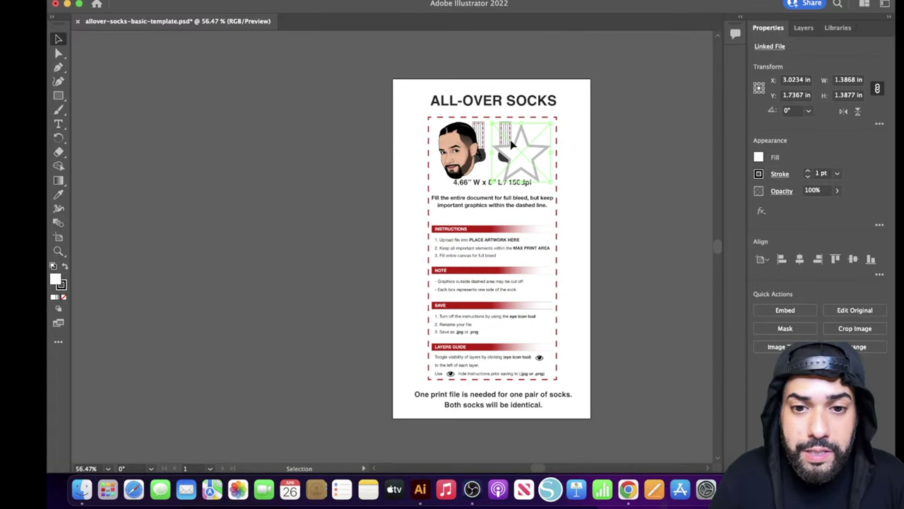
mouse_move(510, 139)
mouse_down()
mouse_move(526, 133)
mouse_move(513, 137)
mouse_up()
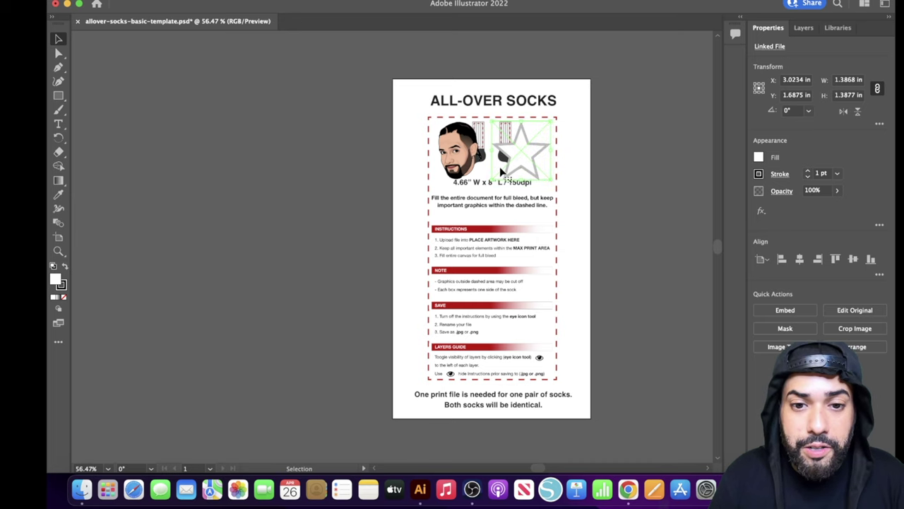
Duplicate the cartoon head three times and arrange the copies in a zigzag down the dashed print area.
click(455, 162)
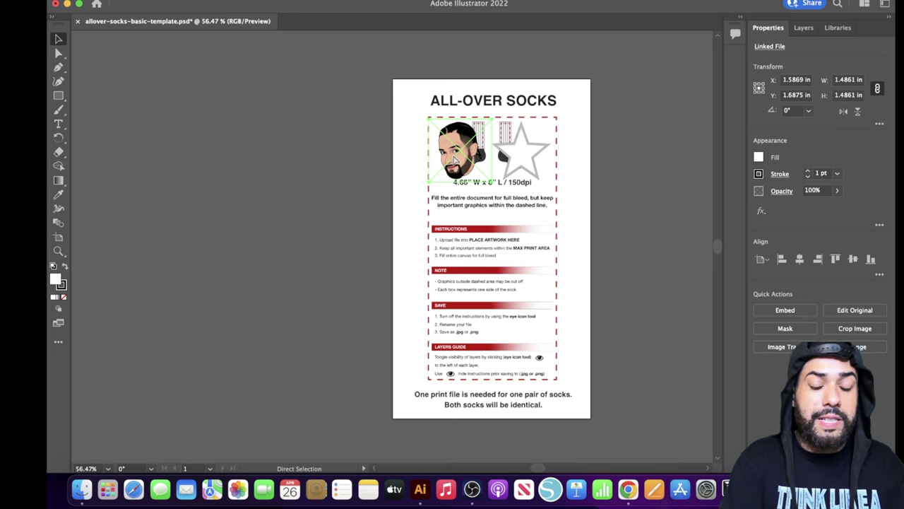
key(ctrl+v)
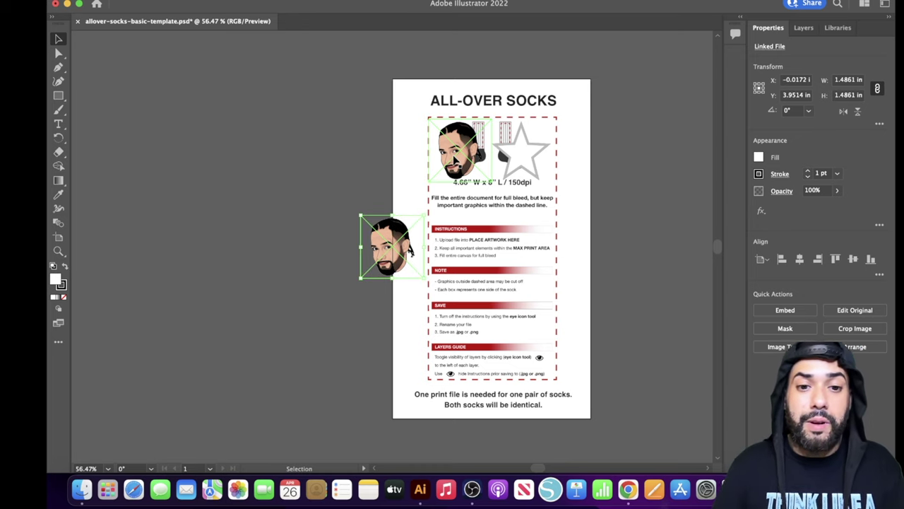
drag(399, 251, 541, 250)
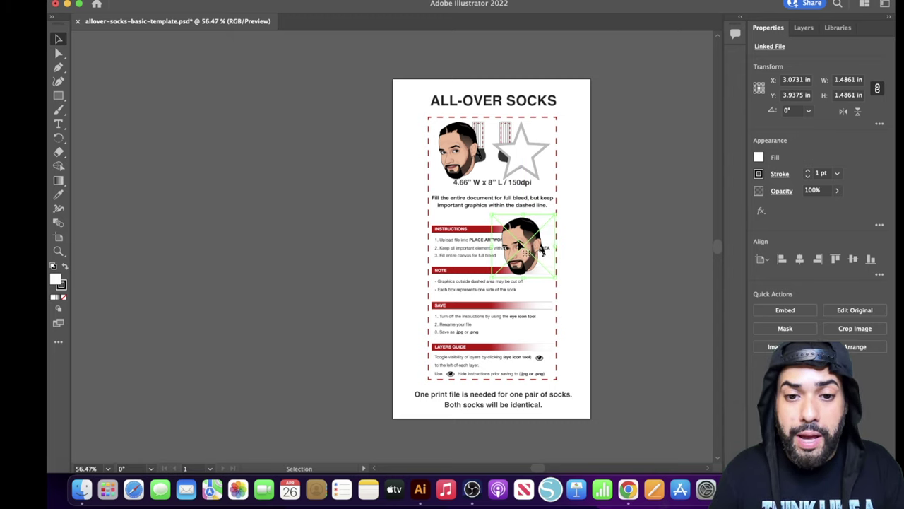
key(super+v)
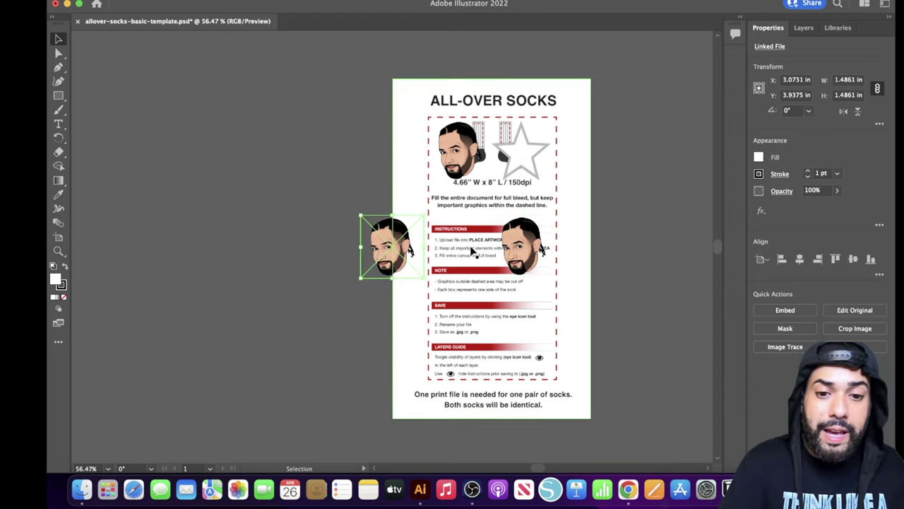
drag(402, 263, 472, 325)
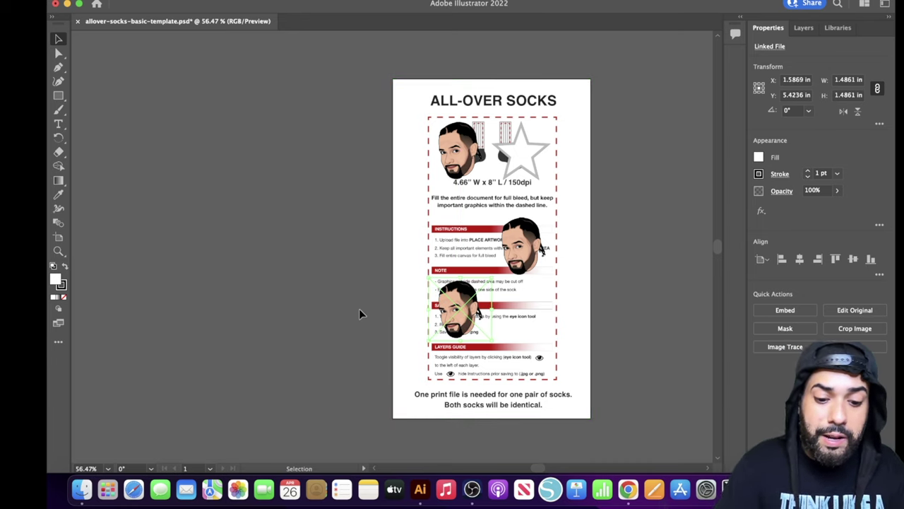
key(super+v)
drag(382, 242, 518, 337)
Move the two middle cartoon heads upward to even out the vertical spacing between the heads.
click(501, 255)
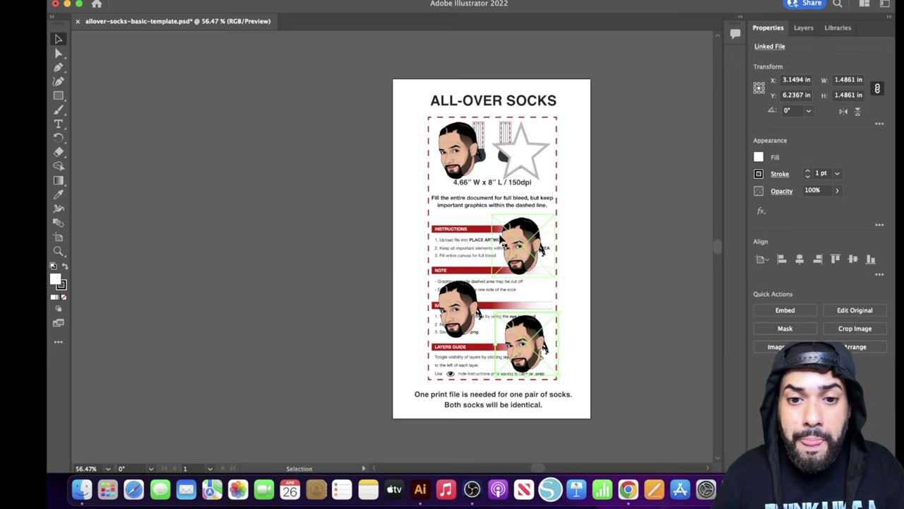
drag(516, 241, 517, 231)
drag(456, 319, 456, 297)
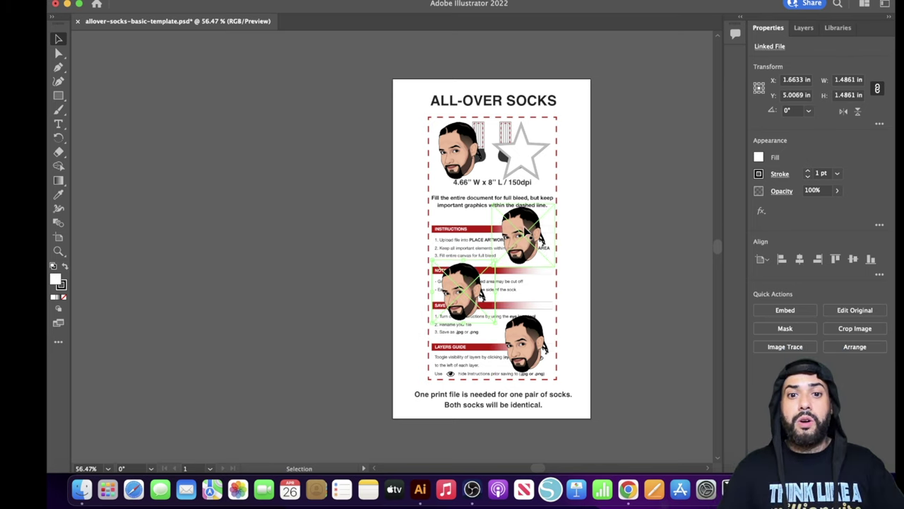
drag(524, 228, 524, 220)
drag(464, 287, 463, 282)
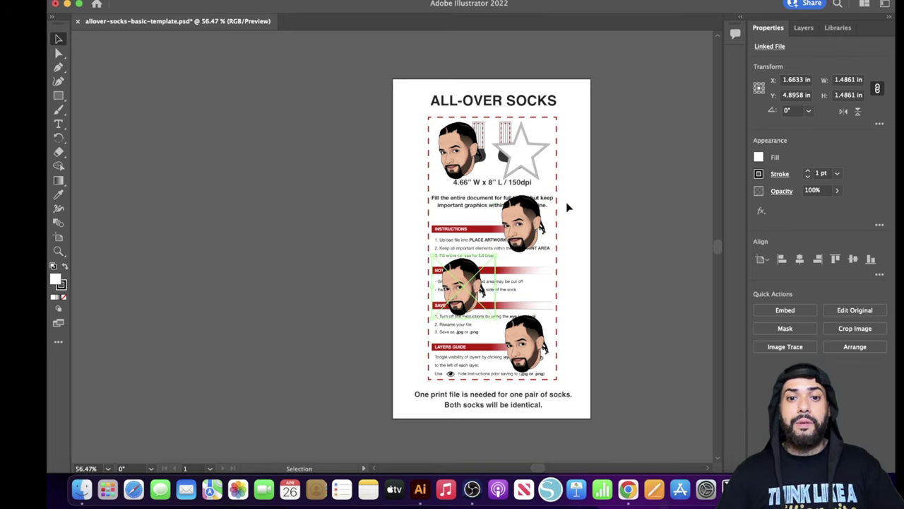
click(613, 205)
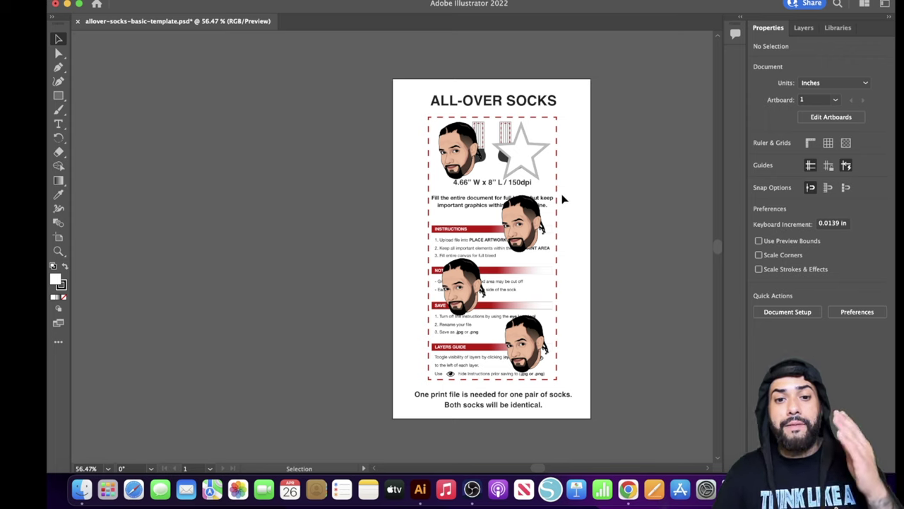
Place three copies of the star in the gaps beside the heads and slightly shrink the second-row and bottom stars.
click(520, 161)
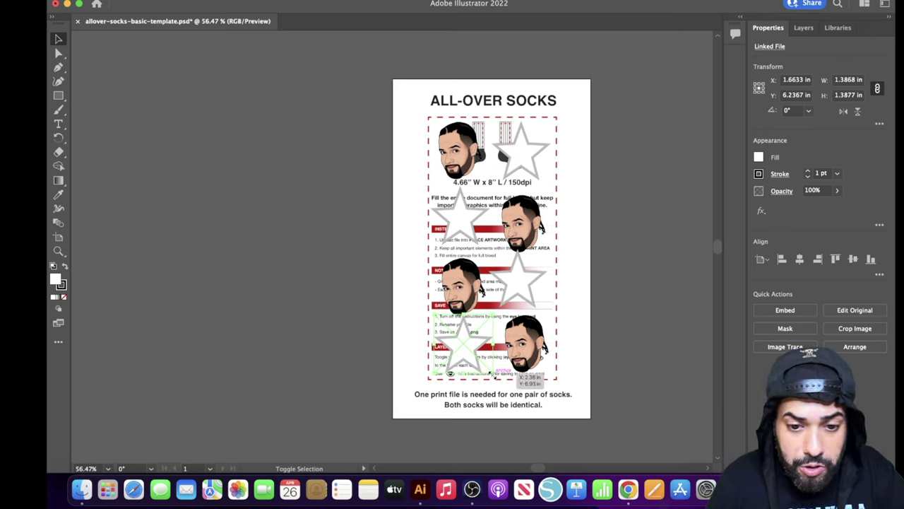
drag(496, 373, 520, 289)
click(461, 231)
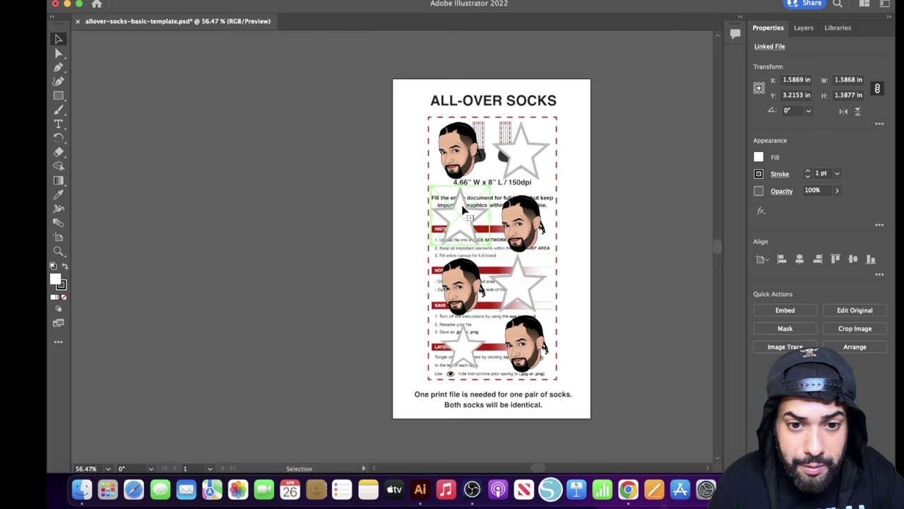
drag(487, 185, 464, 212)
Tilt the stars and cartoon heads slightly for a playful pattern, rotating the top star by about 16°.
click(519, 159)
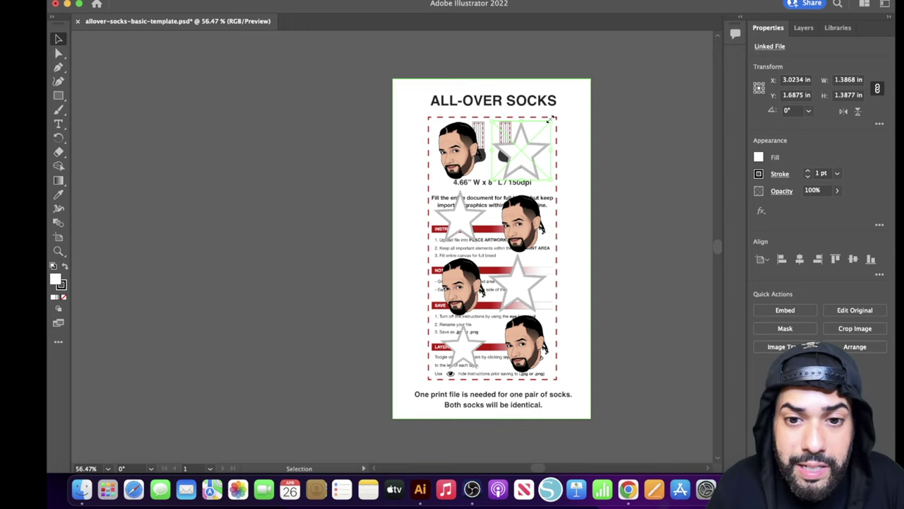
drag(549, 113, 539, 104)
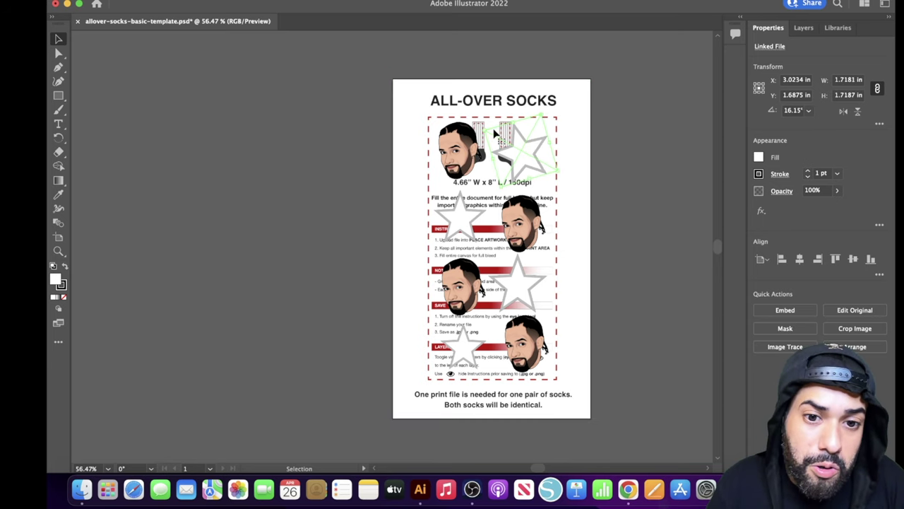
click(479, 124)
drag(487, 113, 477, 121)
click(524, 222)
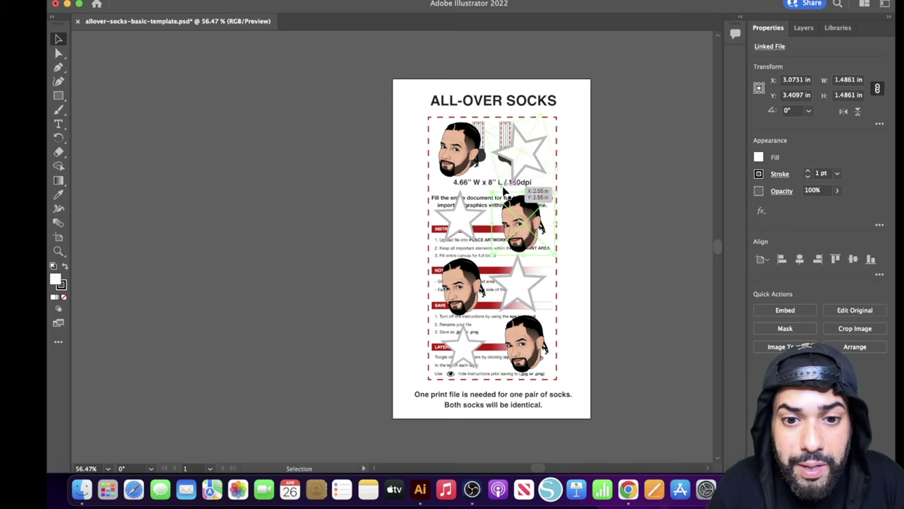
drag(556, 193, 521, 198)
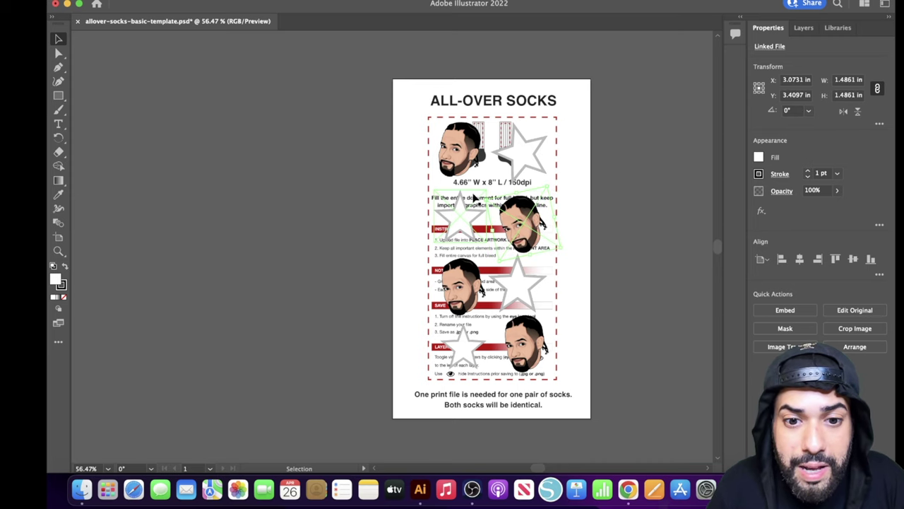
click(616, 283)
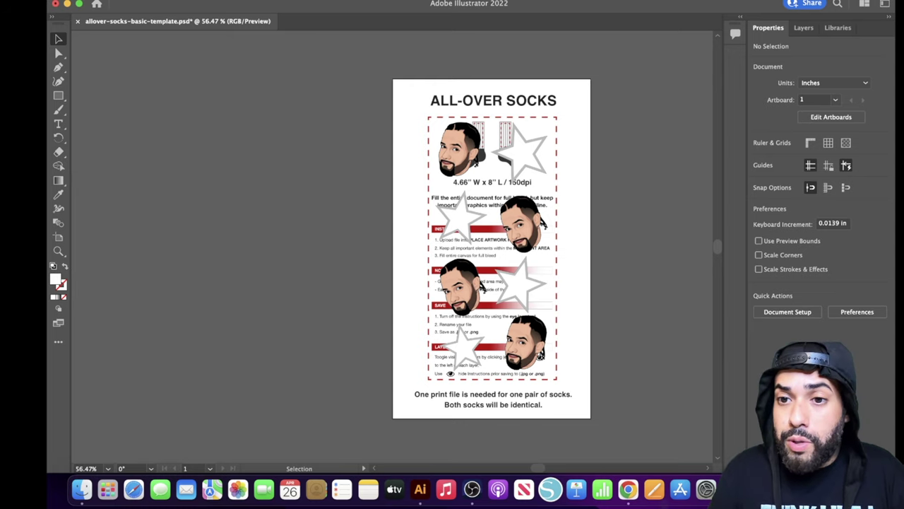
Expand the instructions layer group and hide the template's instructions artwork so only the heads and stars show.
click(806, 30)
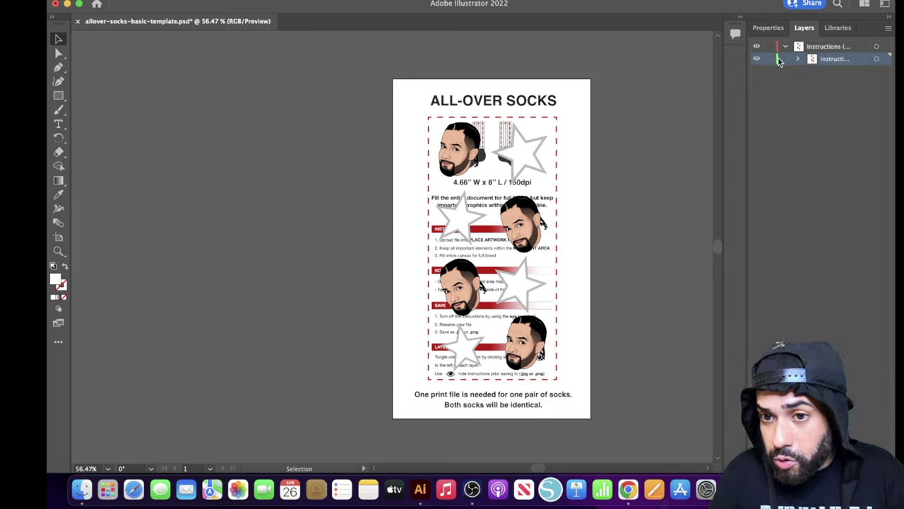
click(798, 59)
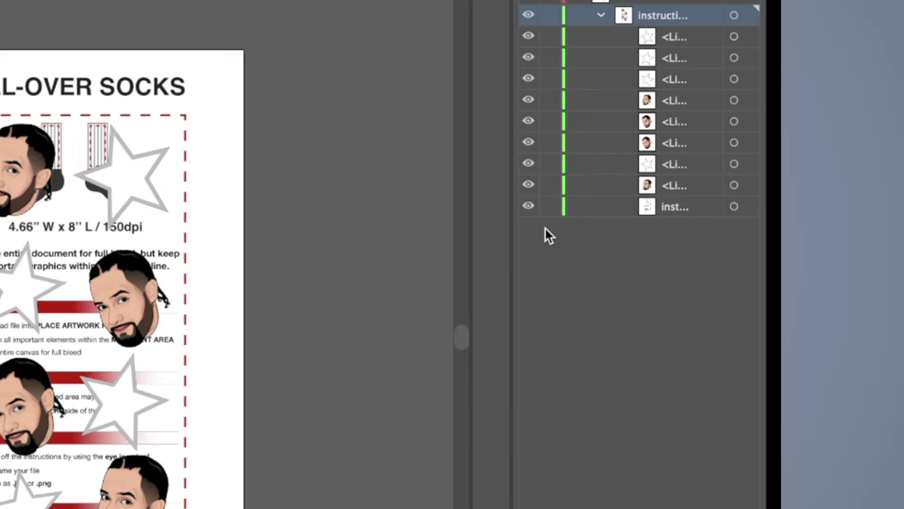
click(529, 207)
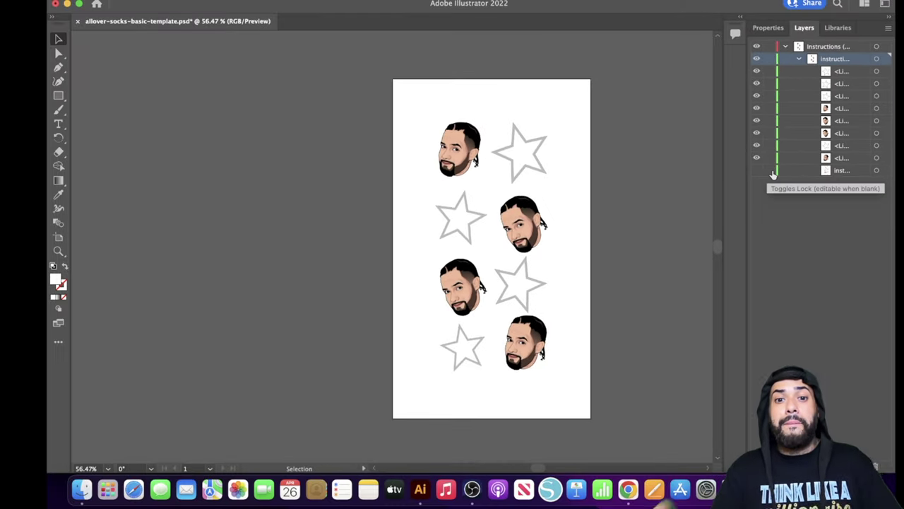
Draw a rectangle covering the whole artboard, extending its upper edge to meet the artboard's edge.
click(59, 96)
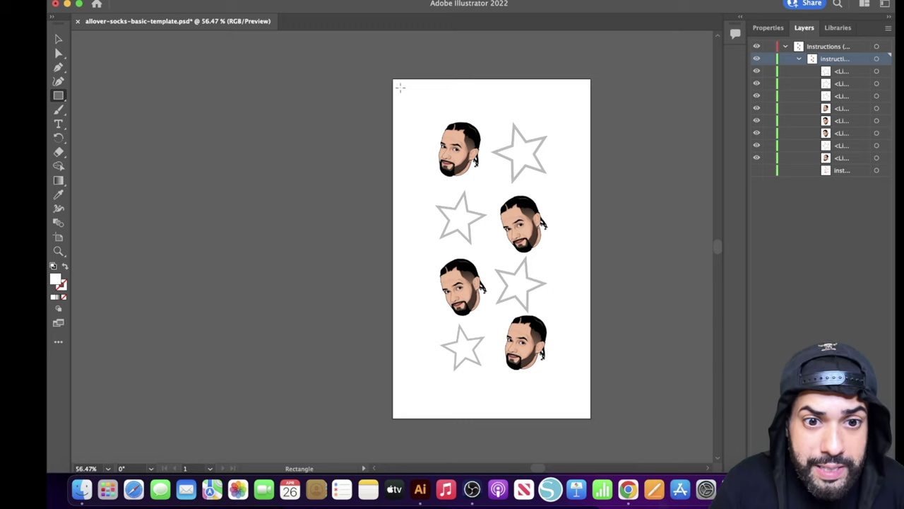
drag(399, 86, 587, 413)
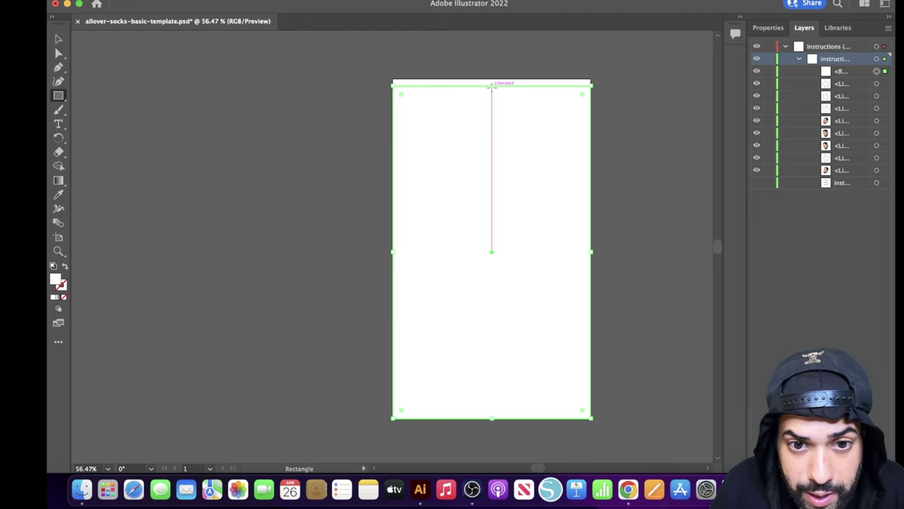
drag(493, 86, 494, 79)
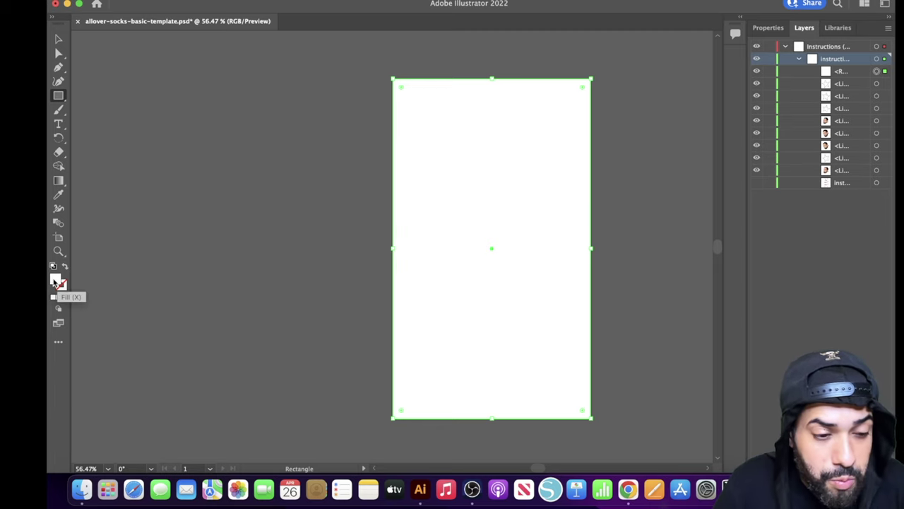
Try black and then bright red as the rectangle's fill colour in the Color Picker.
double_click(55, 281)
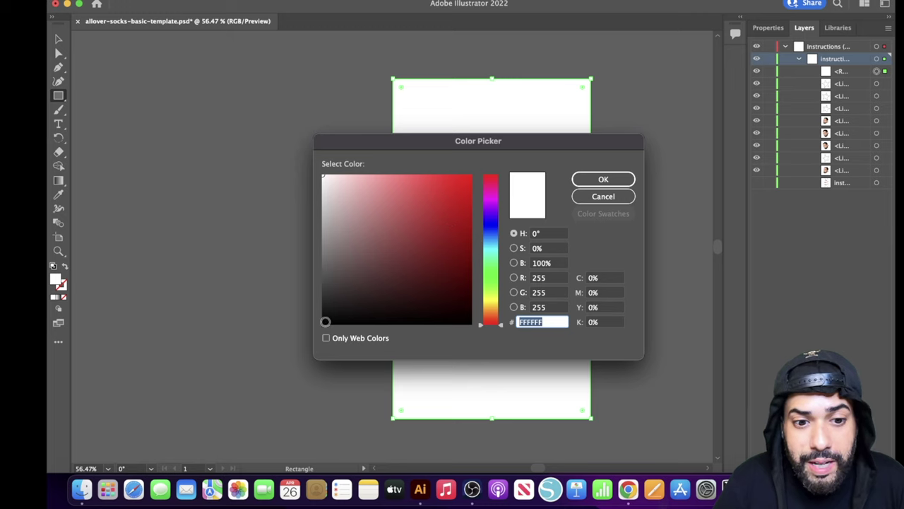
click(324, 323)
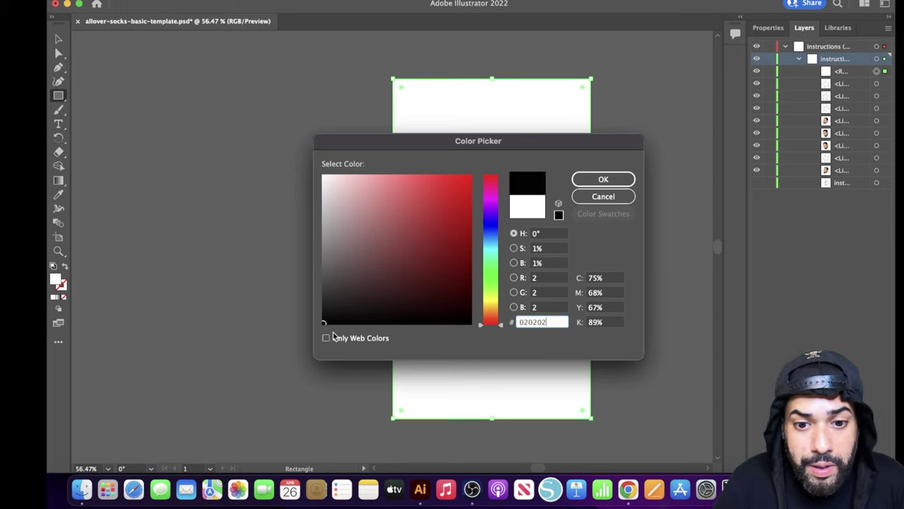
click(319, 325)
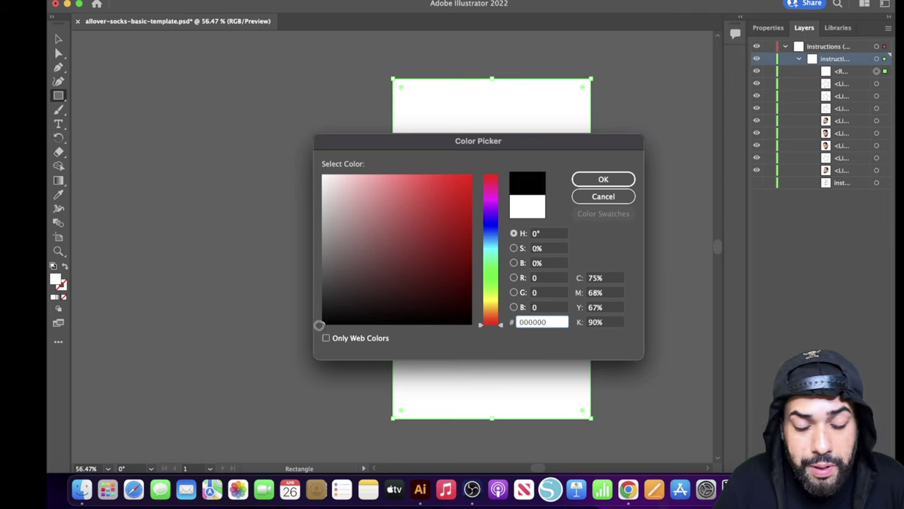
mouse_move(320, 325)
mouse_down()
mouse_move(462, 216)
mouse_move(485, 176)
mouse_move(470, 174)
mouse_up()
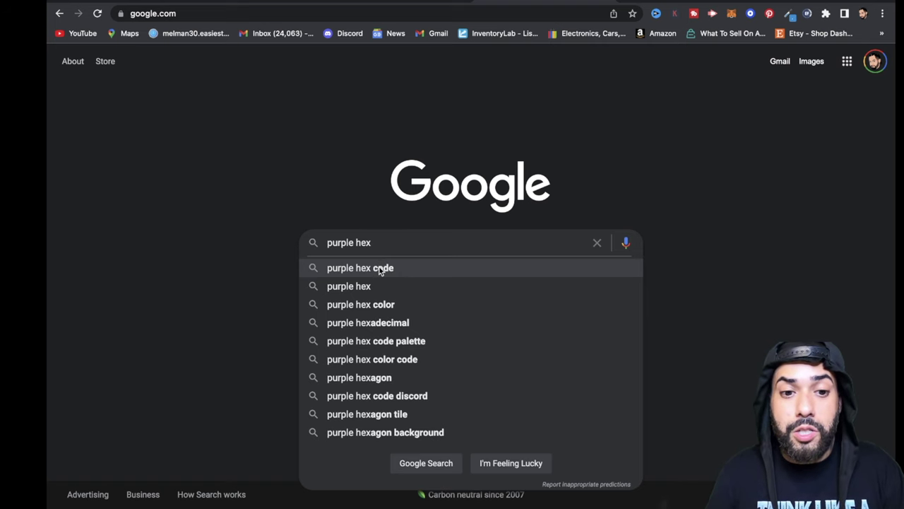
Look up the purple hex code on Google, switch back to Illustrator and set the rectangle's fill to 6a0dad.
click(380, 268)
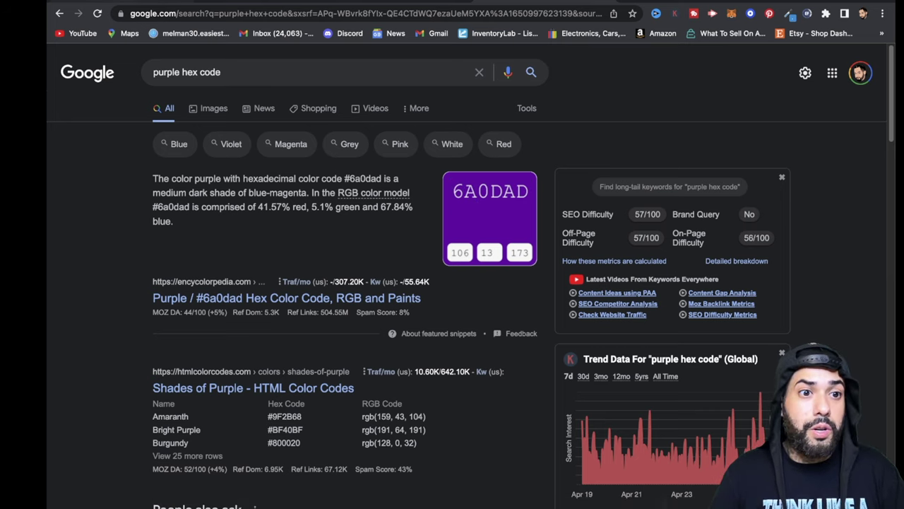
mouse_move(469, 496)
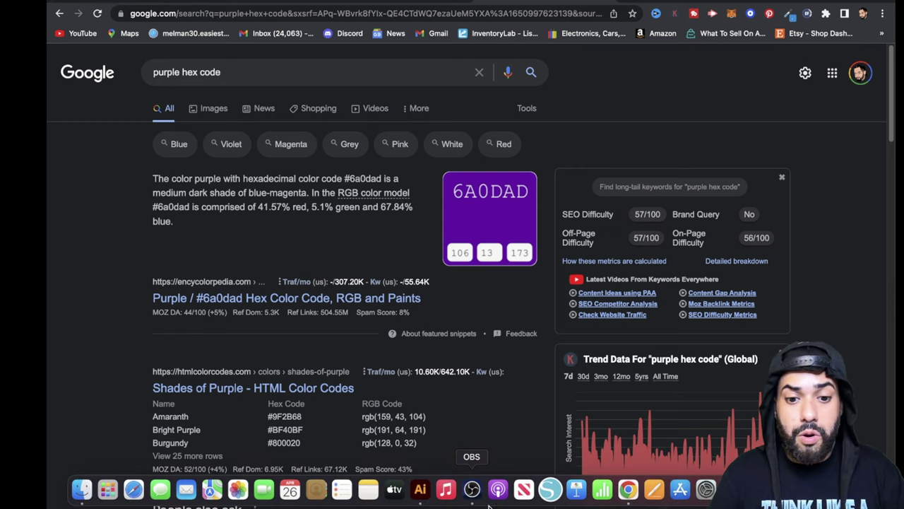
click(419, 490)
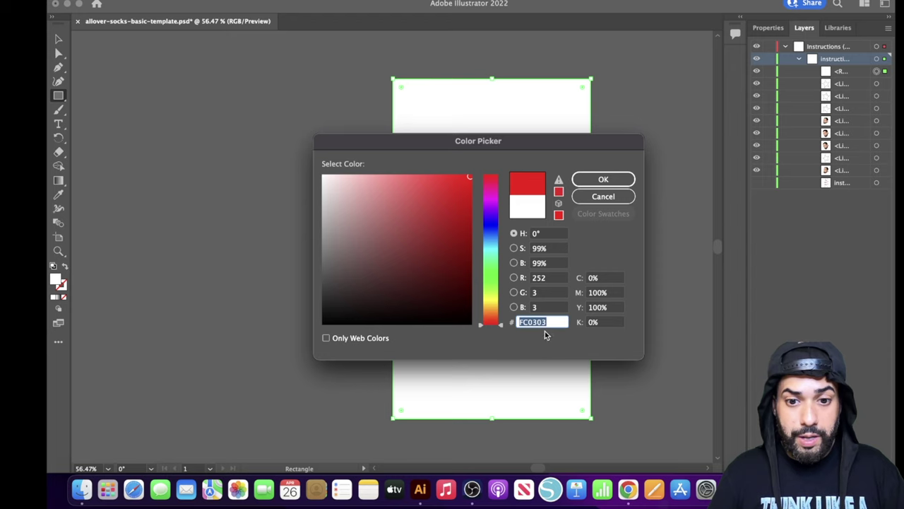
double_click(553, 323)
text(6)
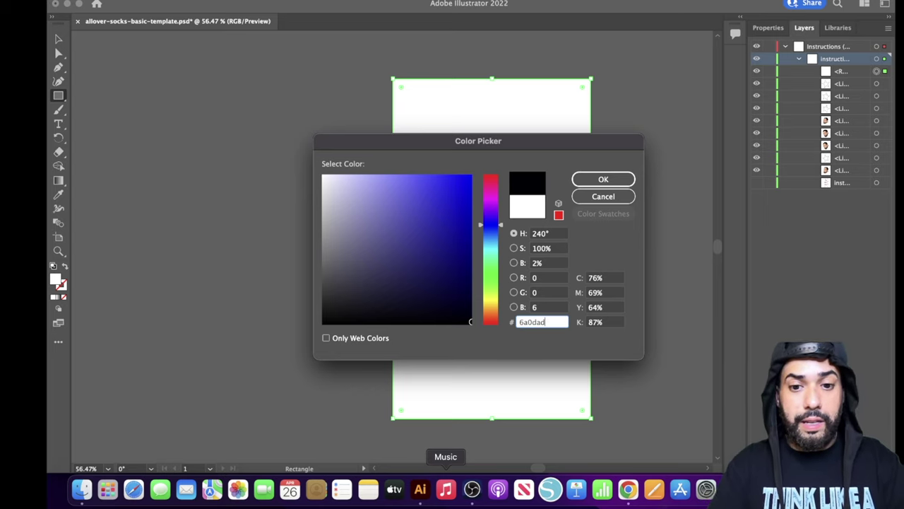
text(a0dad)
key(Return)
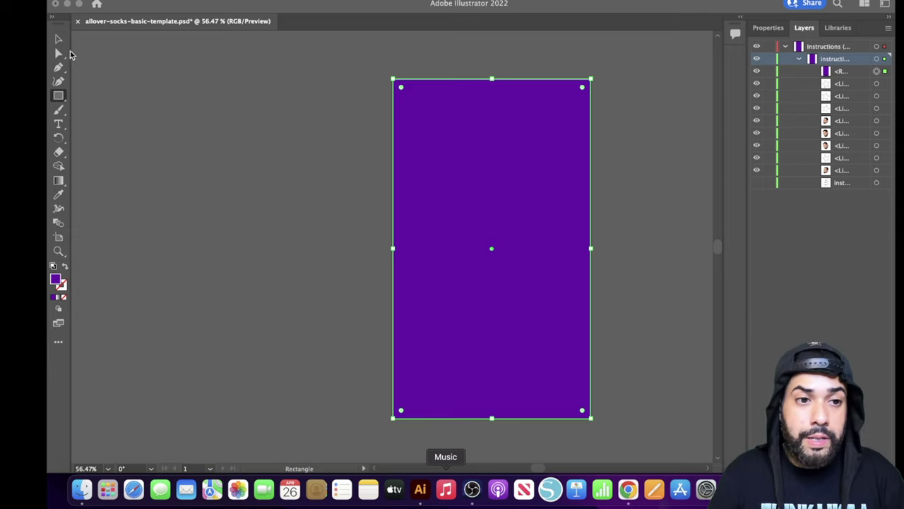
Send the purple rectangle to the back, behind the cartoon heads and stars.
key(v)
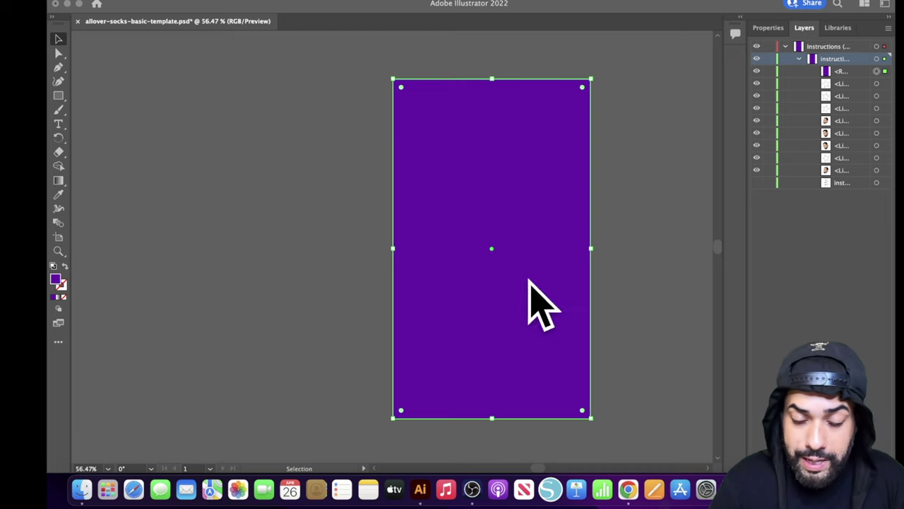
right_click(458, 295)
mouse_move(534, 410)
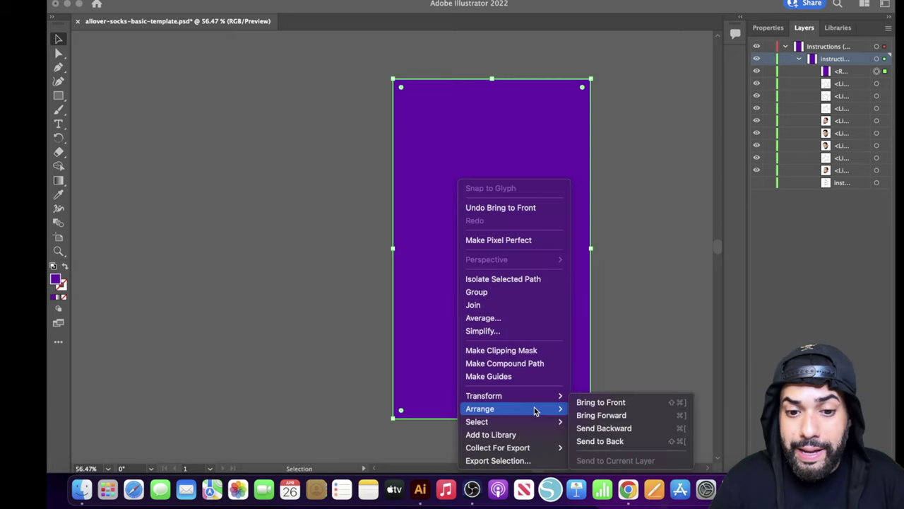
click(599, 441)
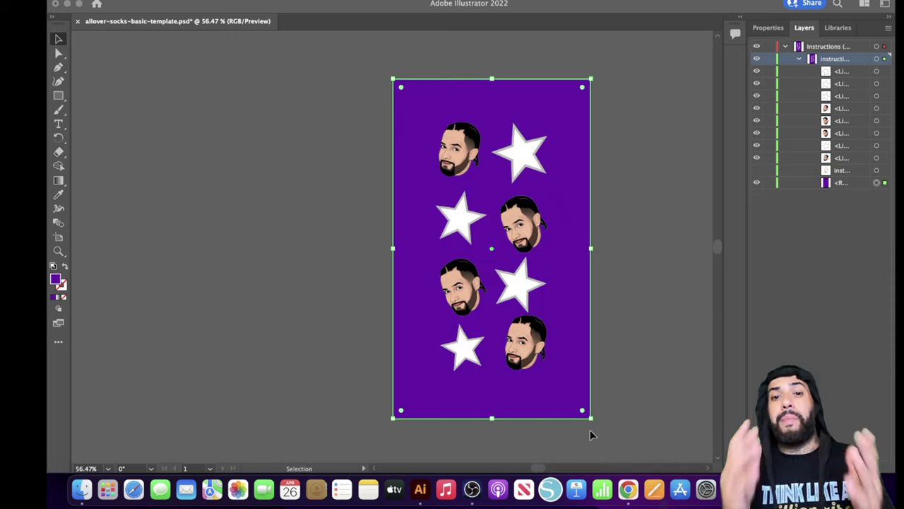
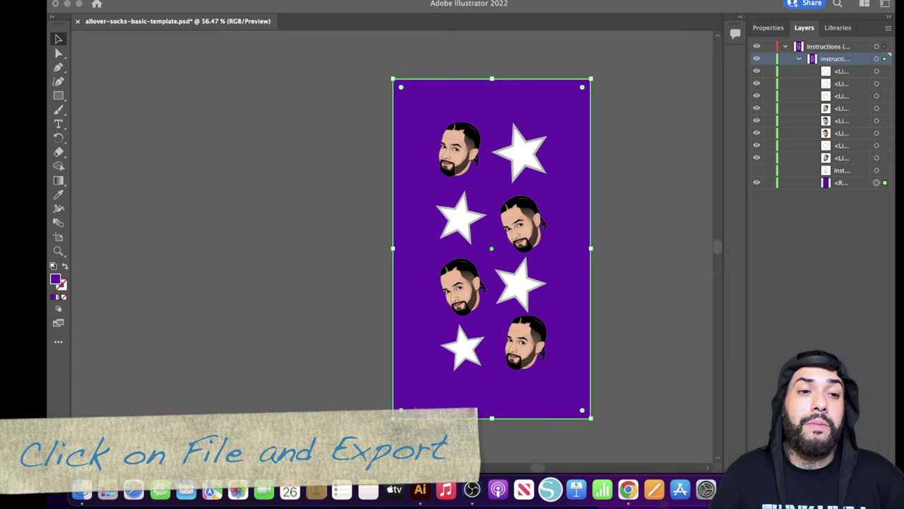
Export the design as the PNG customer1 to Downloads, using all artboards, with High (300 ppi) resolution and a transparent background.
click(132, 1)
mouse_move(188, 223)
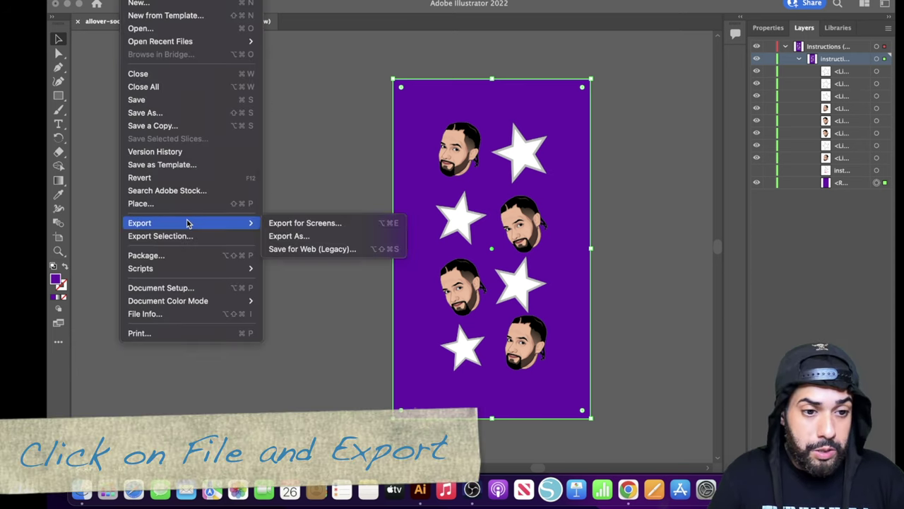
click(310, 237)
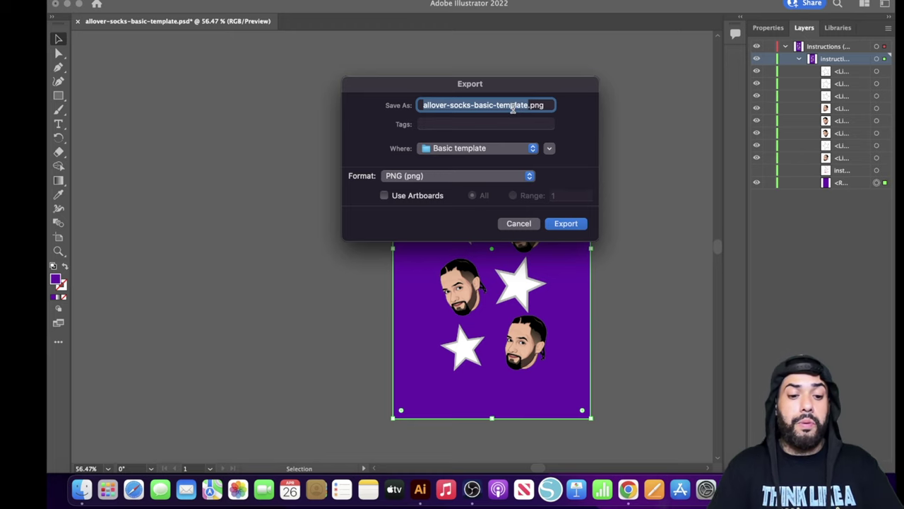
text(customer)
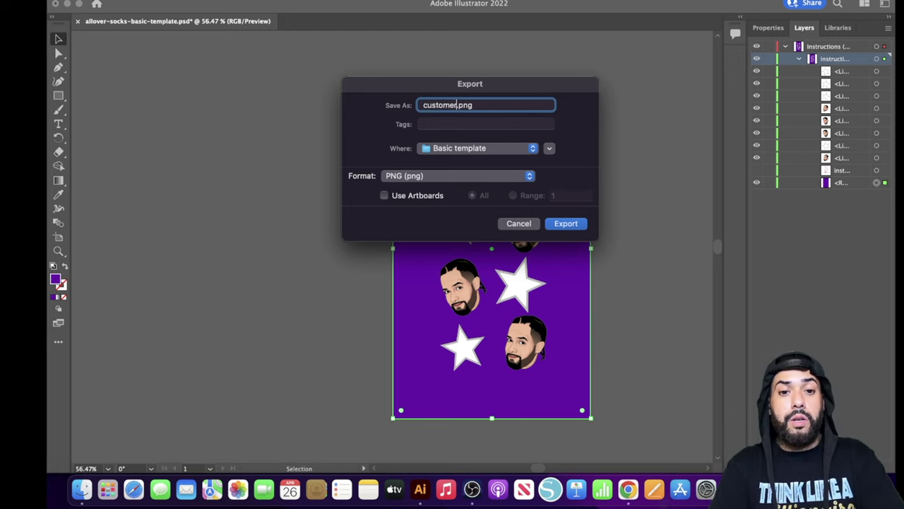
text(1)
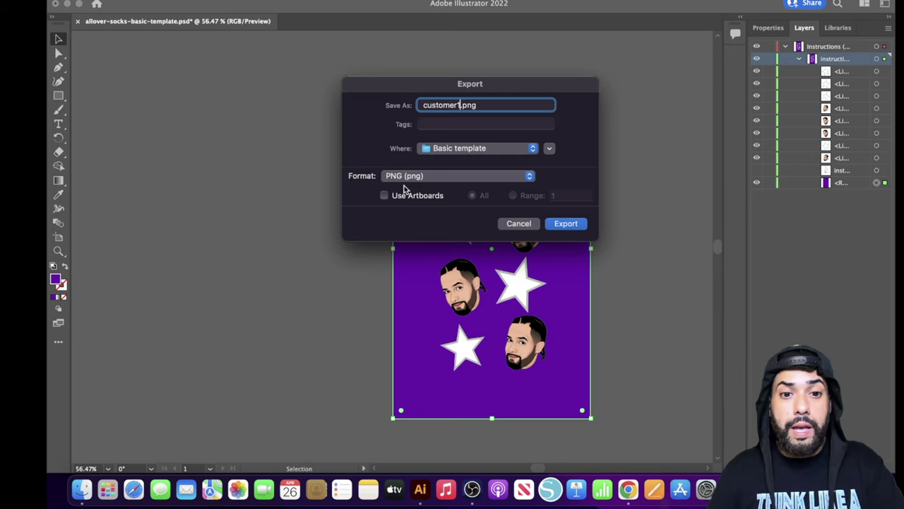
click(537, 149)
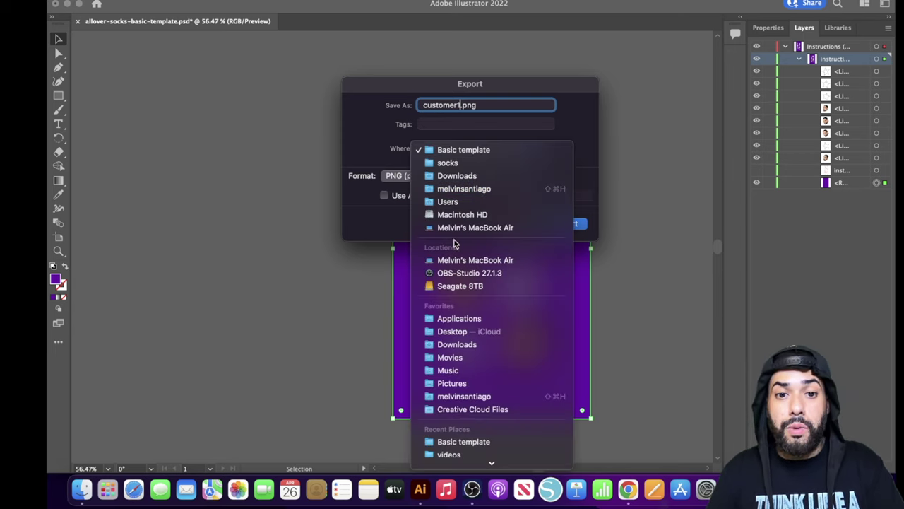
click(469, 347)
click(385, 196)
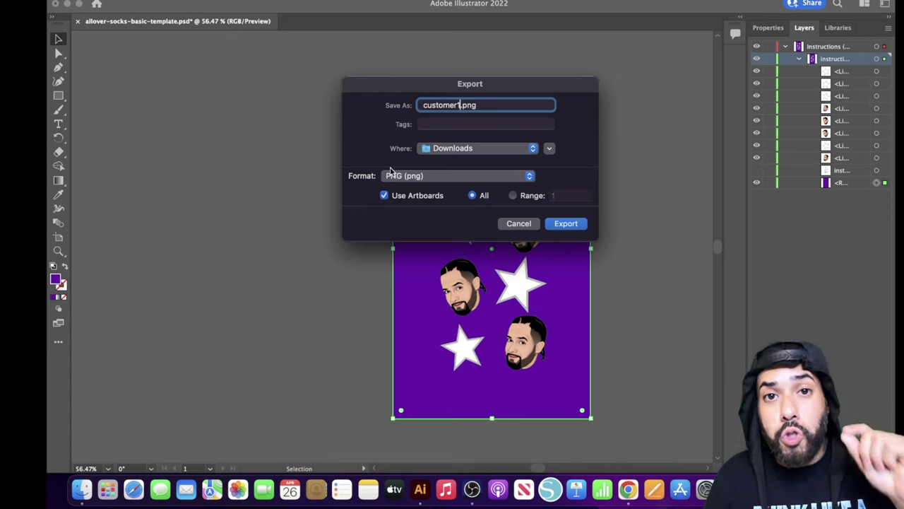
click(566, 224)
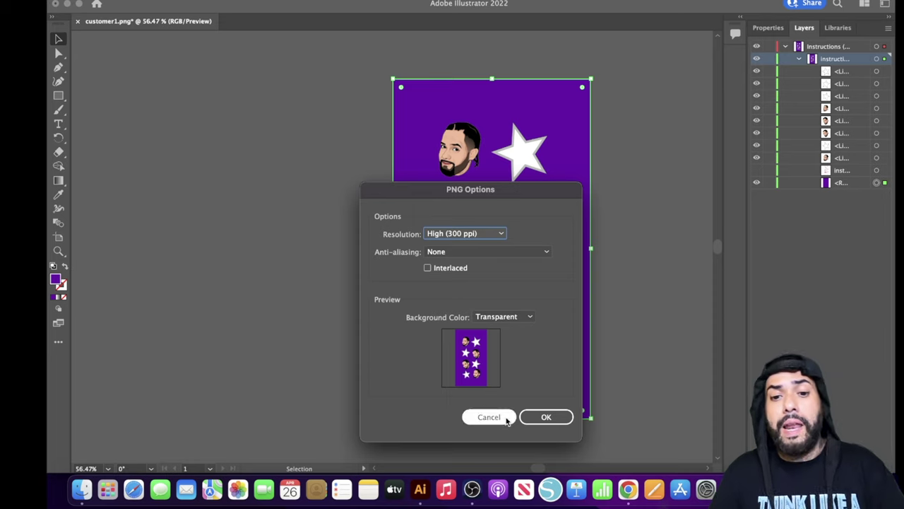
click(546, 418)
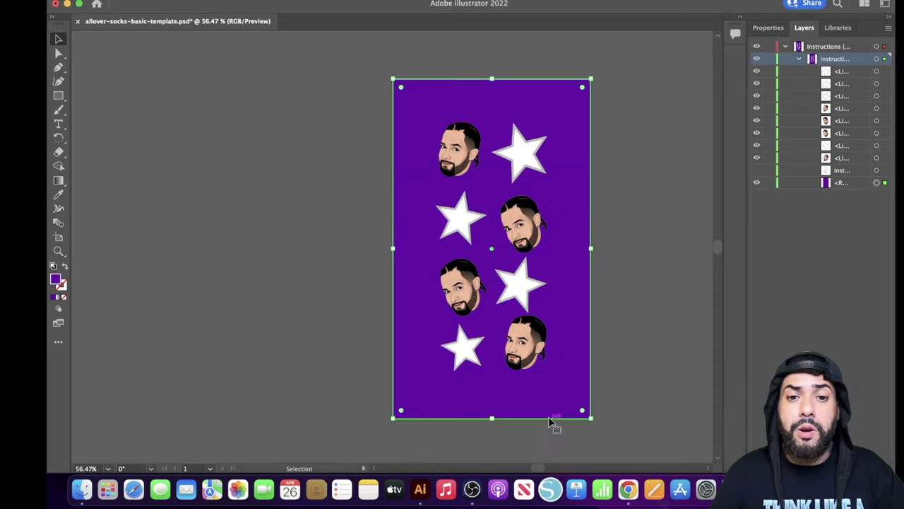
Switch to Printful in Chrome, close the print file templates information and open the store's file library for the sock design.
click(627, 489)
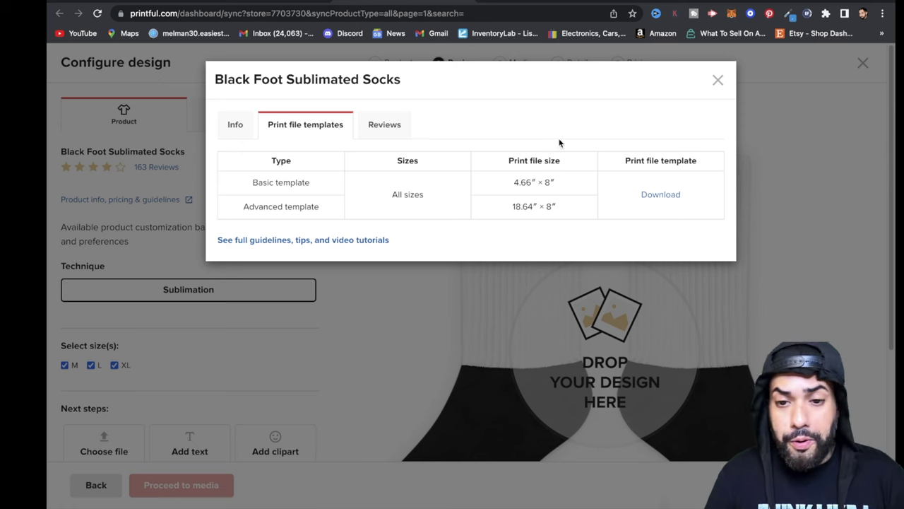
click(718, 81)
scroll(326, 264, down, 3)
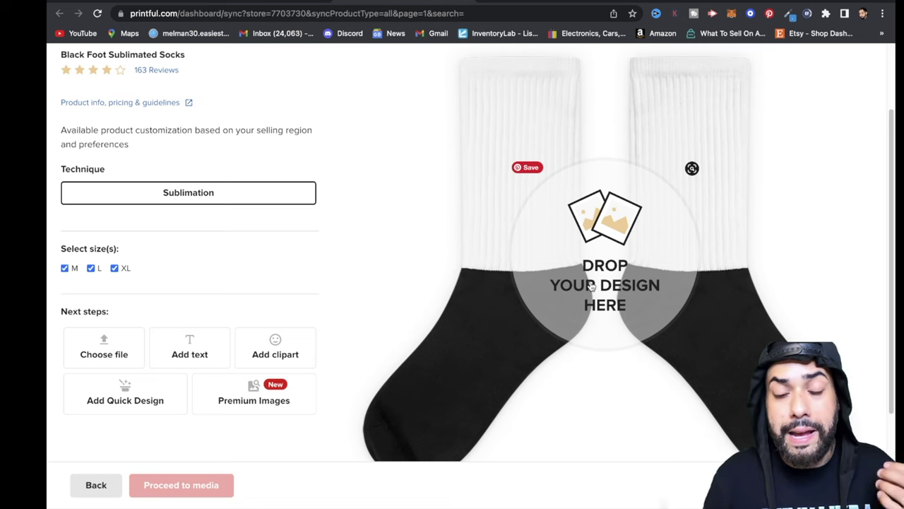
click(499, 166)
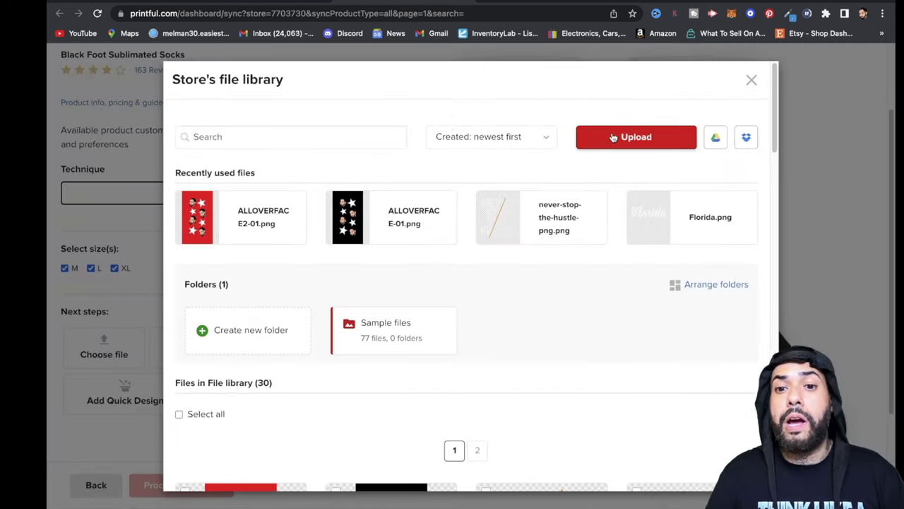
Upload customer1-01.png from Downloads to the file library and apply it to the socks.
click(615, 138)
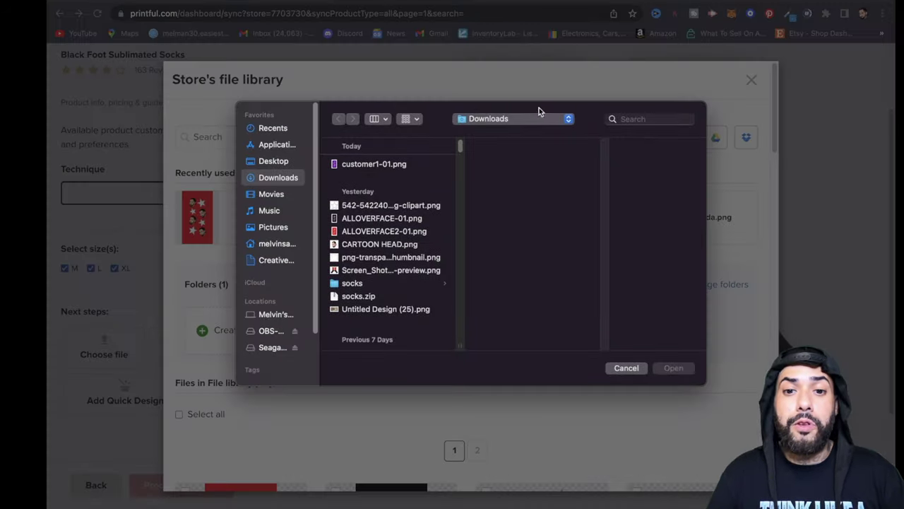
click(356, 167)
click(672, 368)
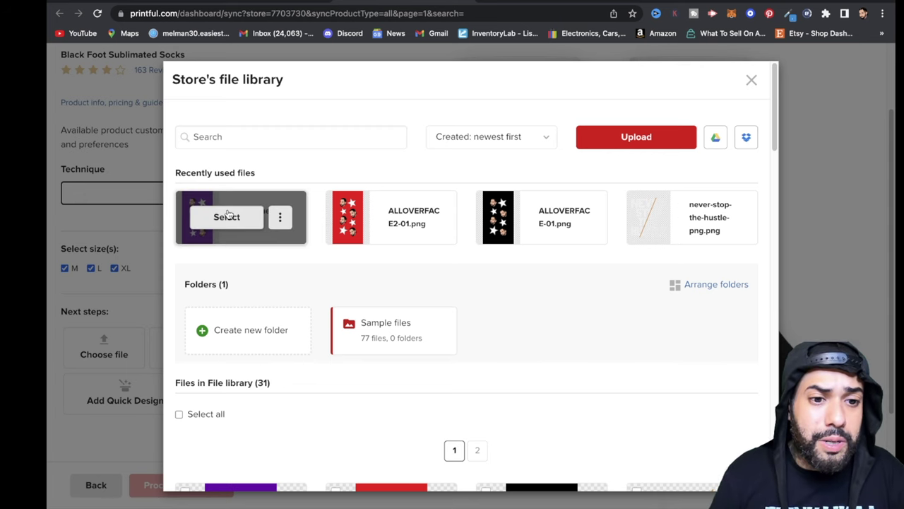
click(226, 217)
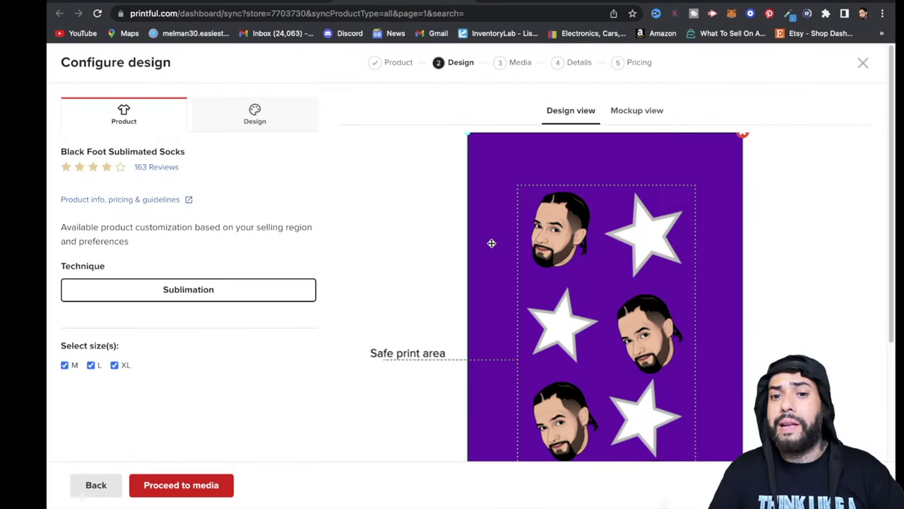
Check the heads and stars against the safe print area, and proceed to the media stage.
scroll(565, 269, down, 2)
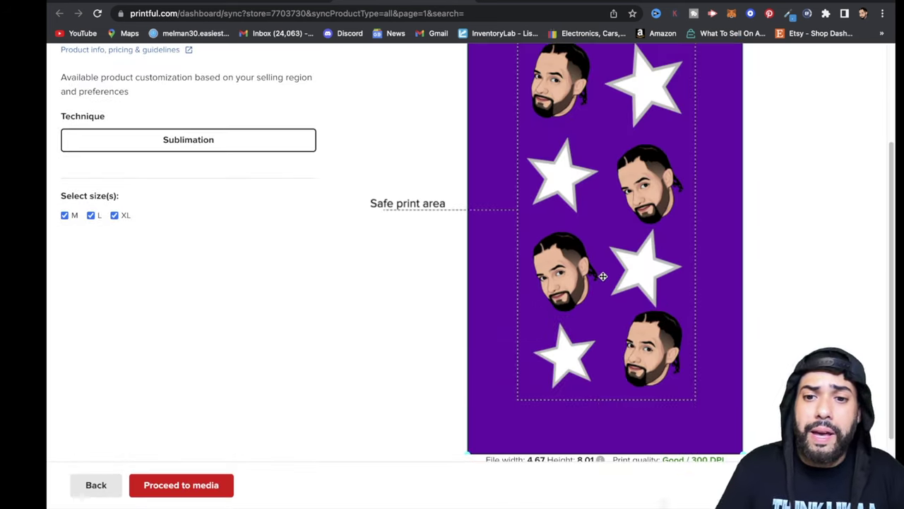
scroll(559, 339, up, 1)
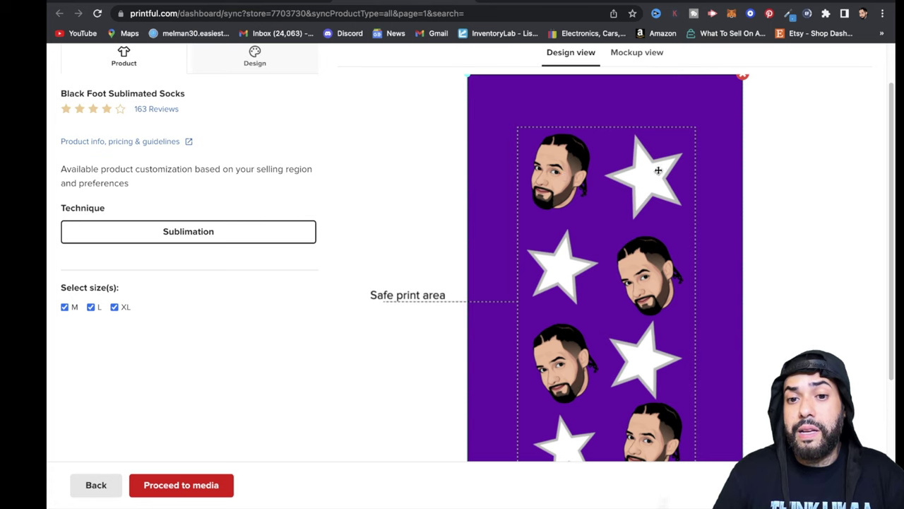
scroll(704, 275, down, 1)
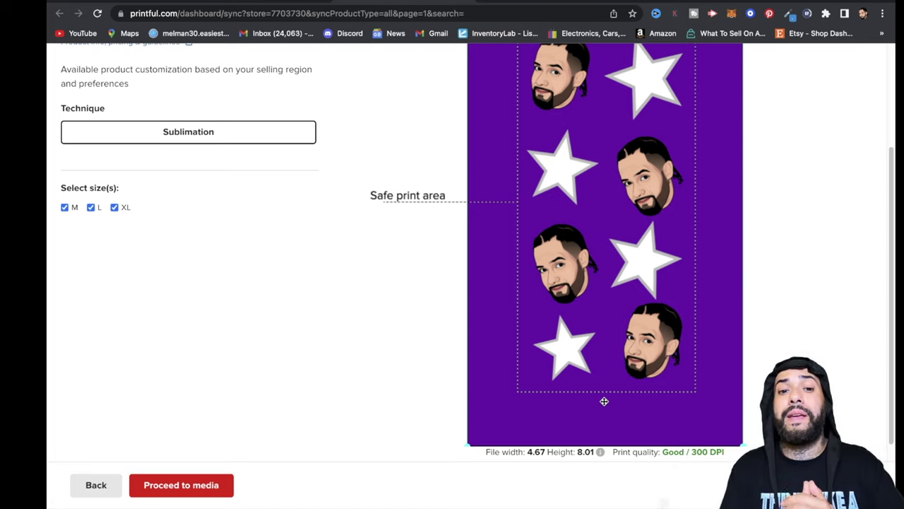
scroll(604, 401, down, 1)
click(178, 486)
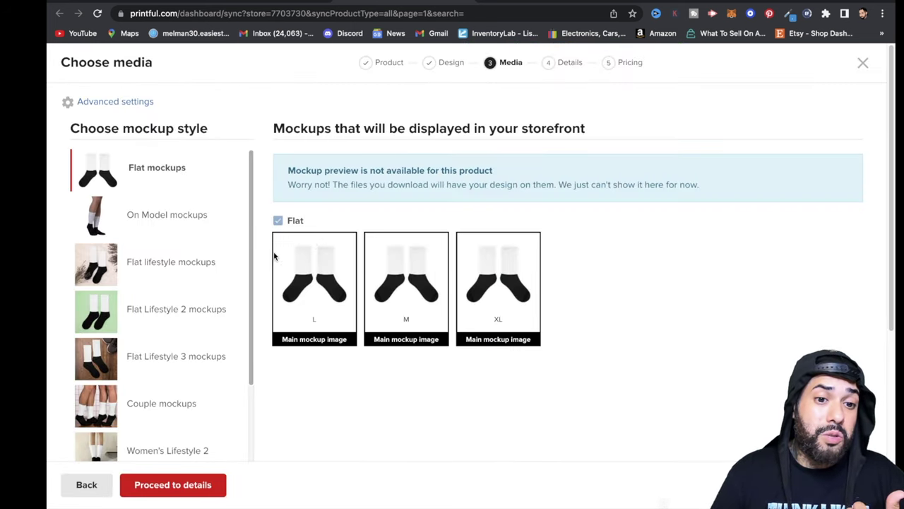
Review the mockup styles and keep Flat, accept the sock product details without a collection, and proceed to pricing.
scroll(168, 353, down, 5)
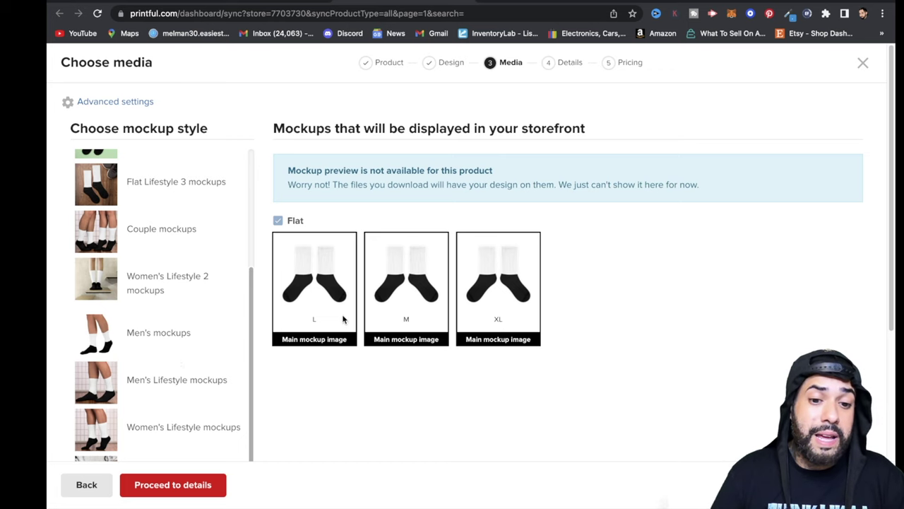
click(192, 485)
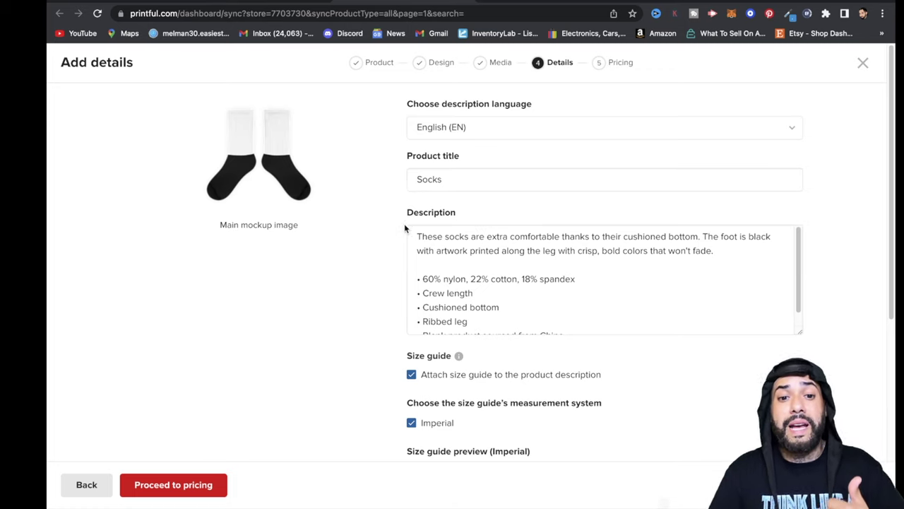
scroll(428, 226, down, 5)
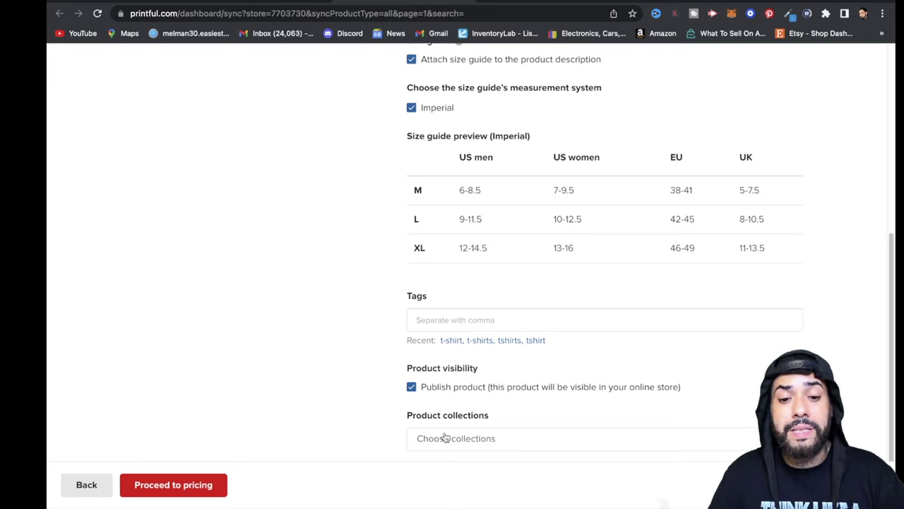
click(478, 441)
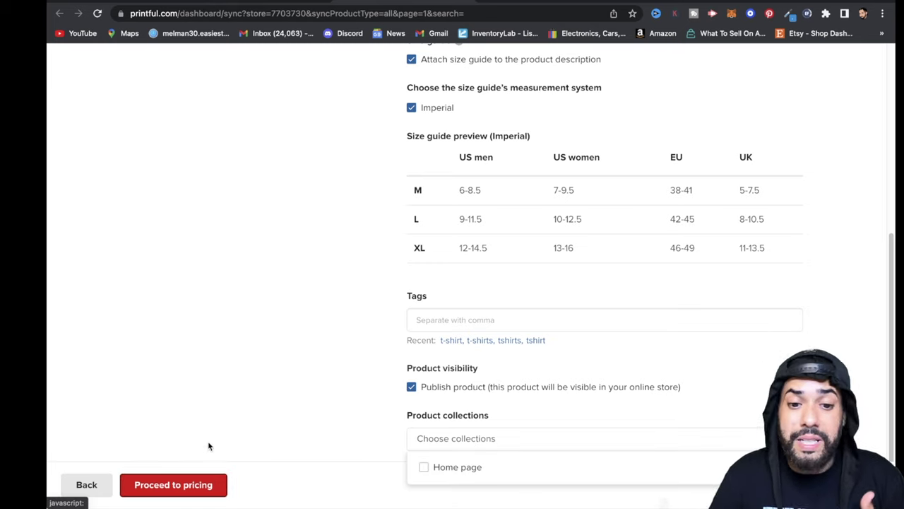
click(204, 486)
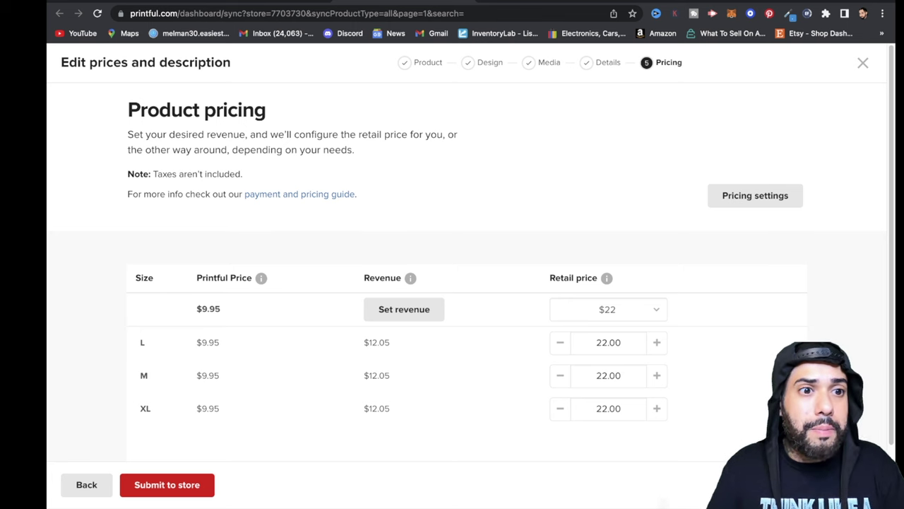
Glance at the cartoon head gigs on Fiverr, return to Printful's product pricing and submit the socks to the store.
click(103, 4)
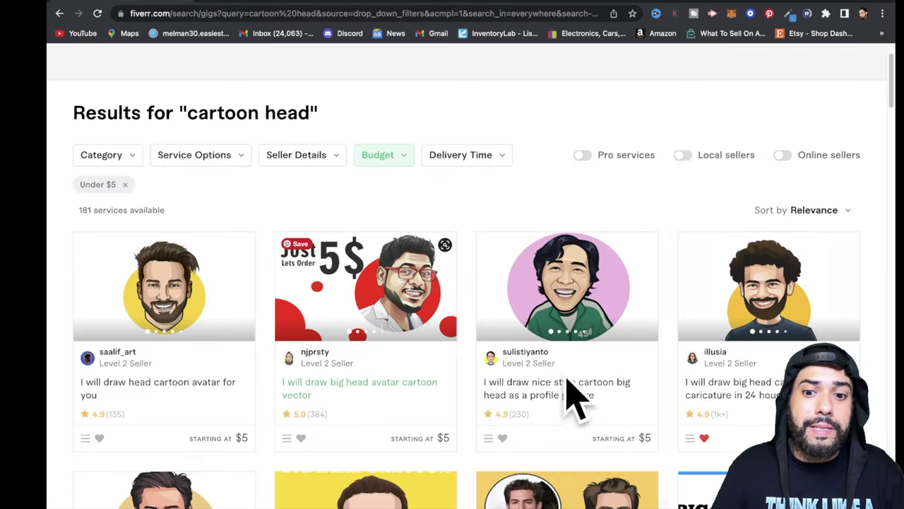
key(ctrl+shift+Tab)
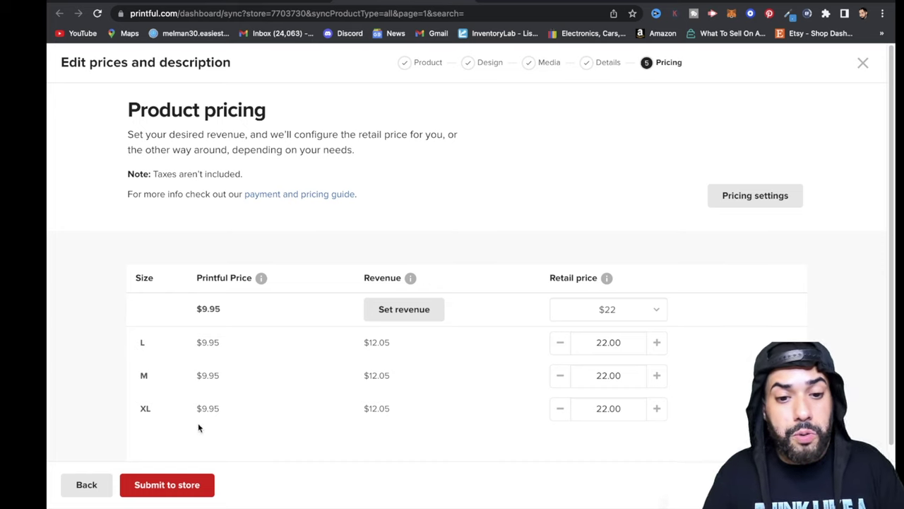
click(159, 488)
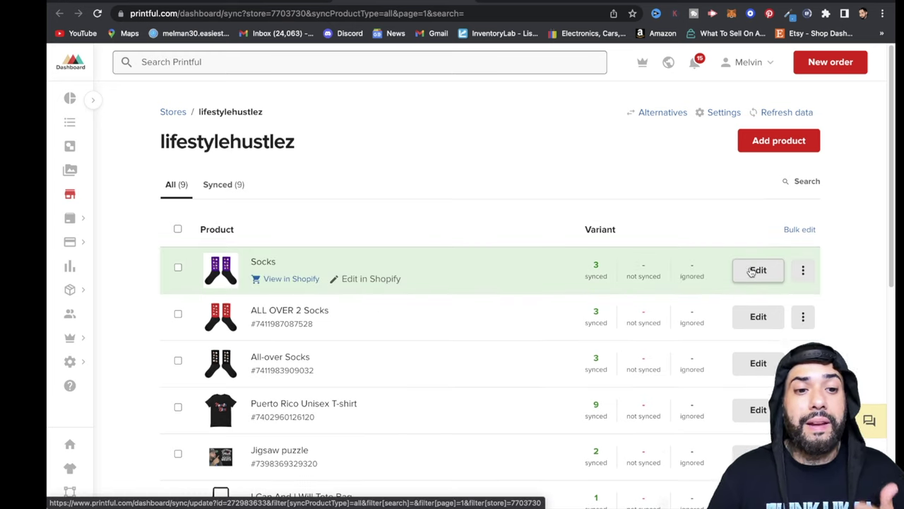
Open the new Socks product, expand its size M variant and view the mockup image at full size.
click(753, 270)
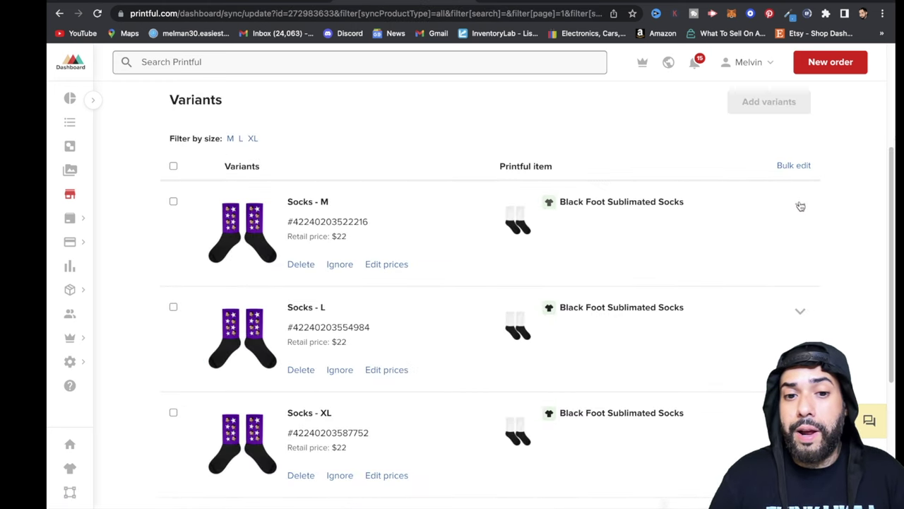
click(800, 206)
mouse_move(628, 408)
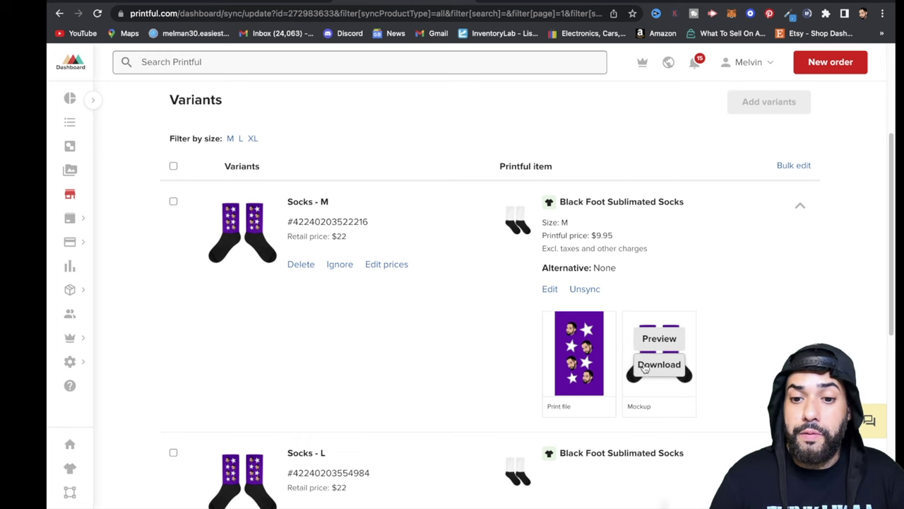
click(659, 339)
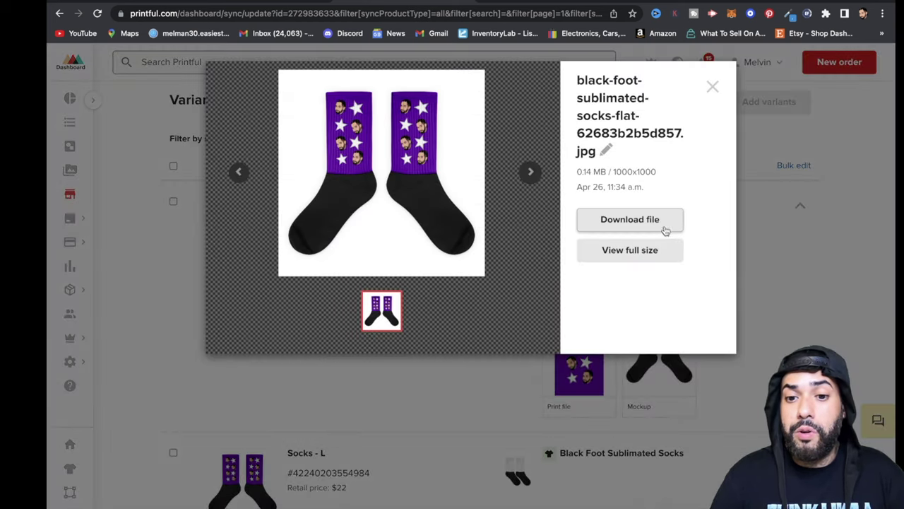
click(660, 258)
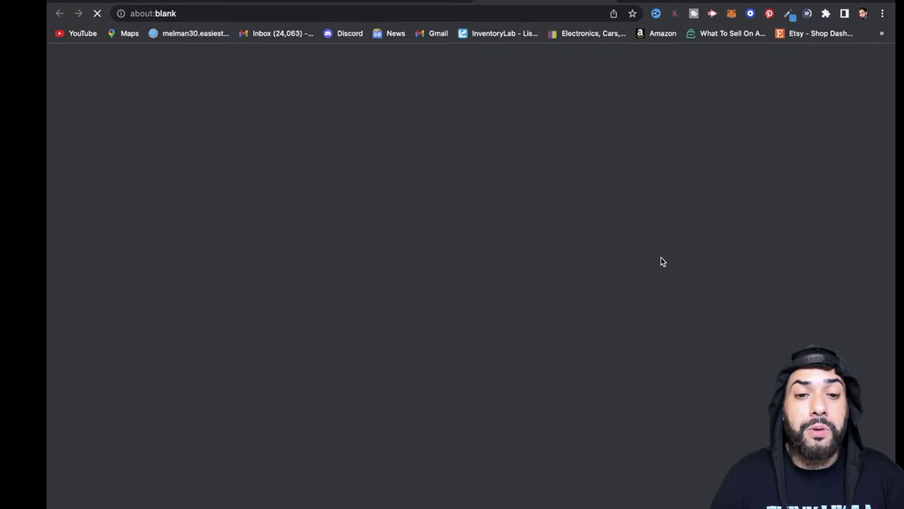
scroll(525, 332, up, 1)
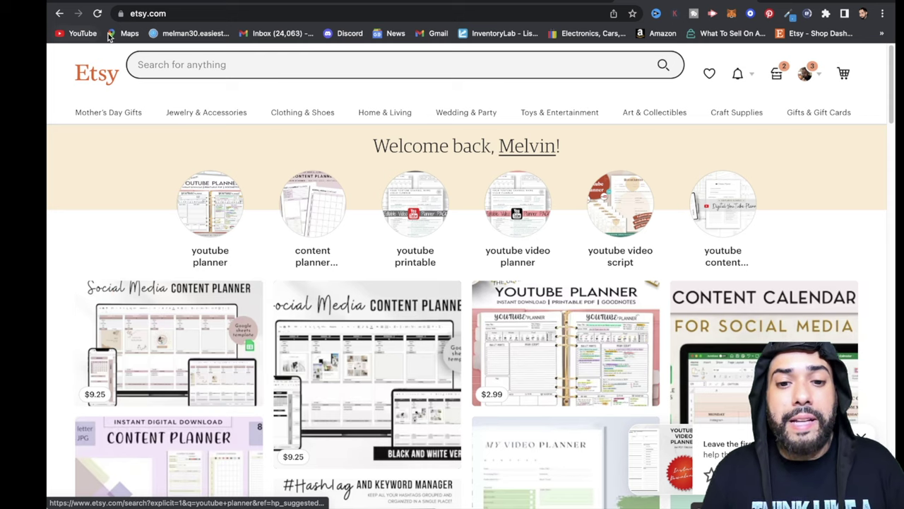
Search Etsy for t-shirt designs and open the listing for the editable bundle of 100,000+ print-on-demand shirt designs.
click(188, 62)
text(t)
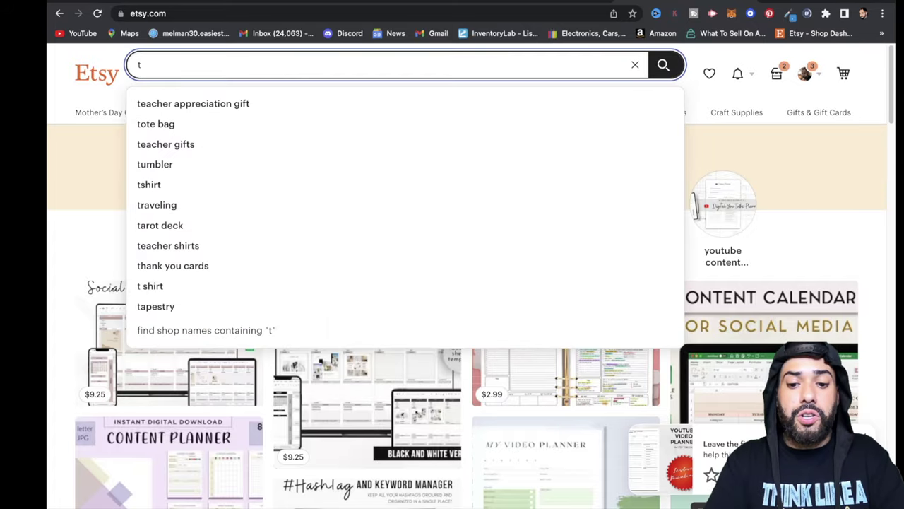
text(-shirt designs)
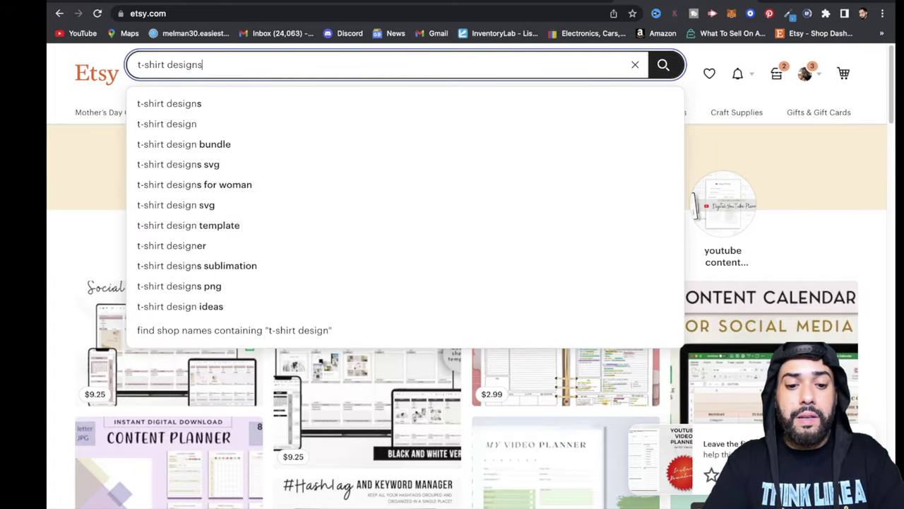
key(Return)
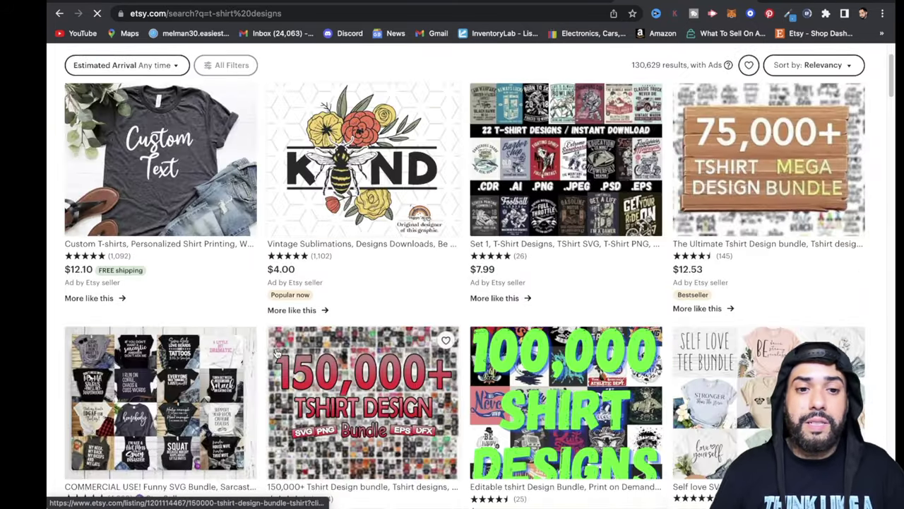
scroll(302, 223, down, 2)
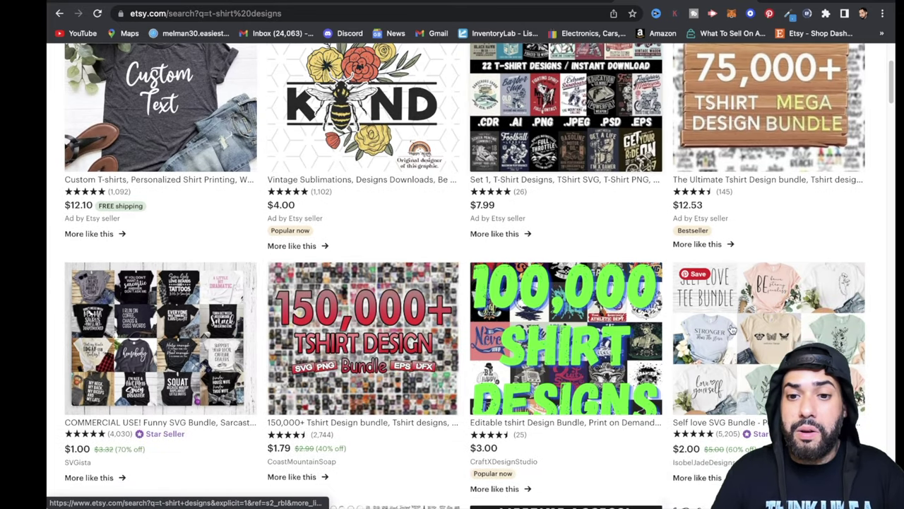
scroll(709, 305, down, 1)
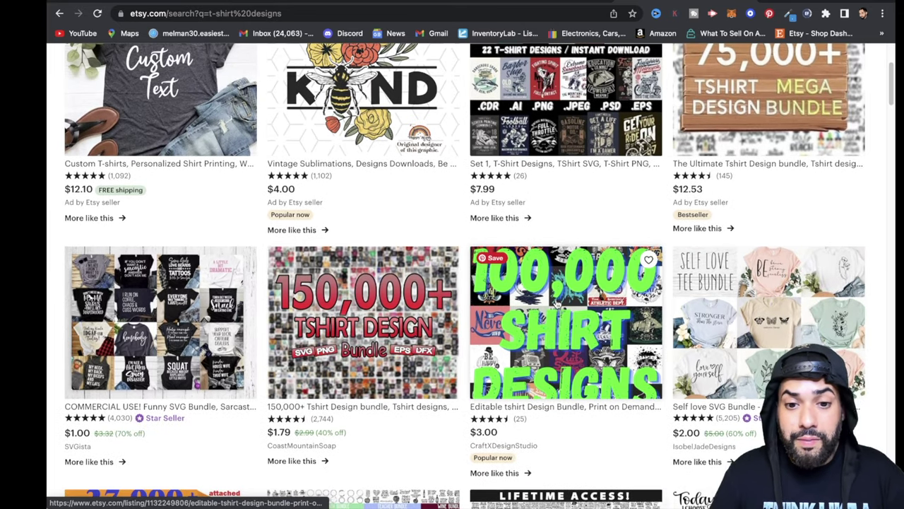
click(635, 335)
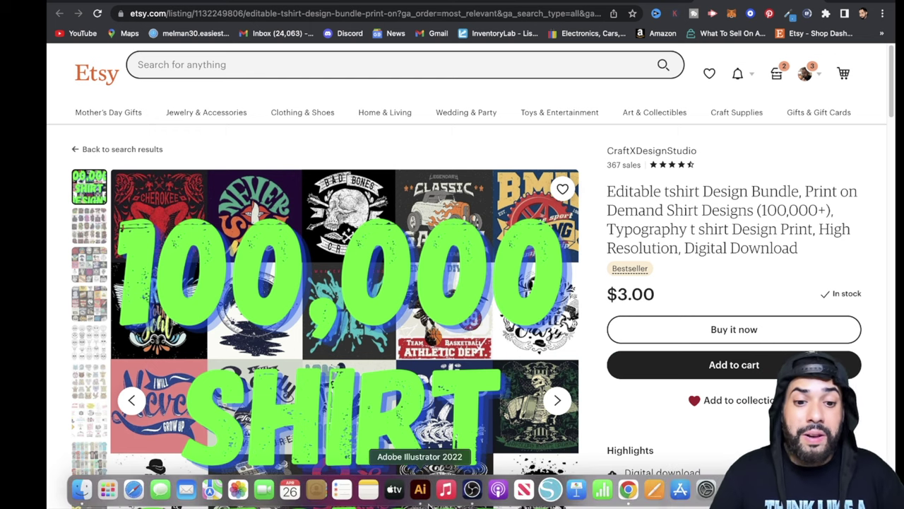
Switch to Illustrator to review the purple sock artwork, and return to the Printful mockup preview in Chrome.
click(420, 497)
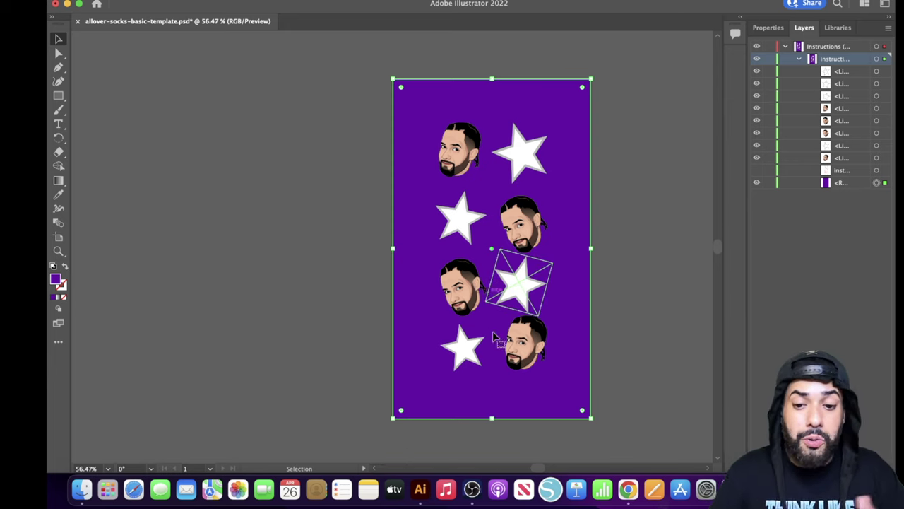
click(628, 489)
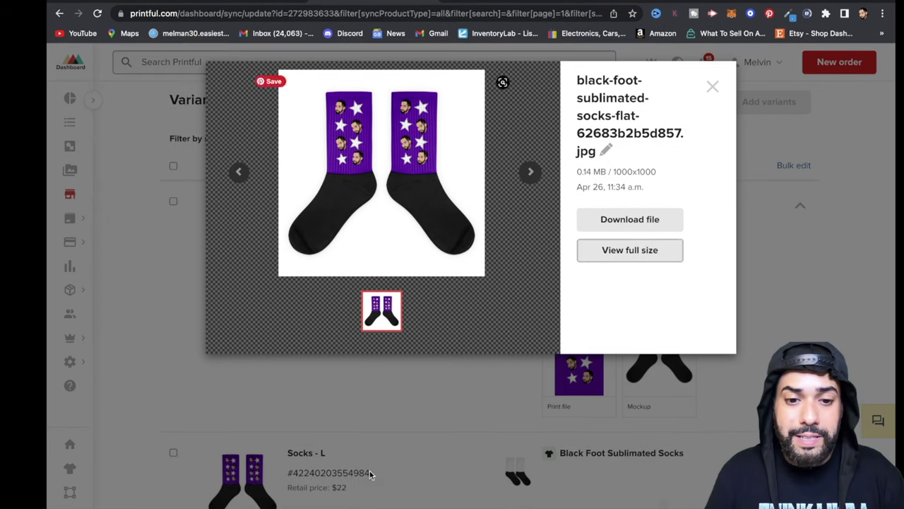
mouse_move(371, 491)
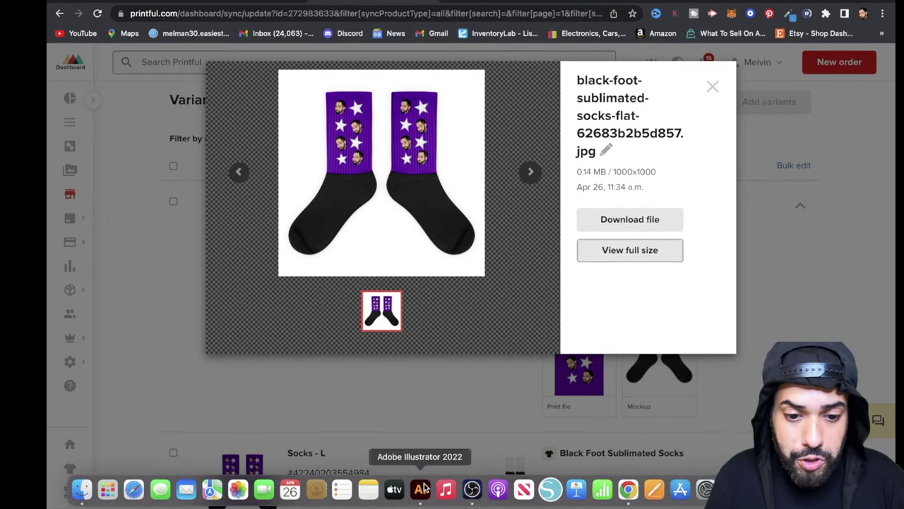